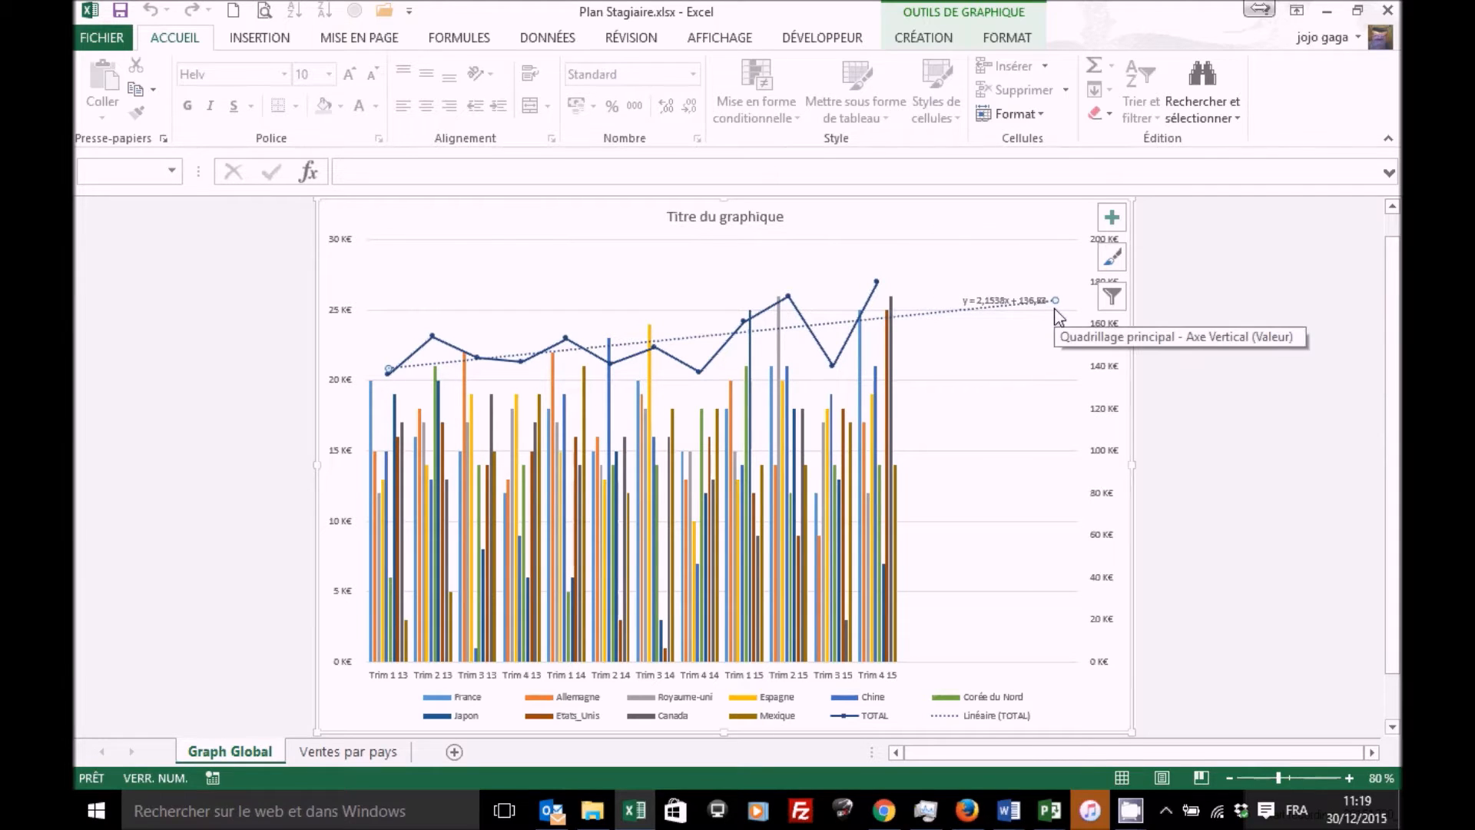
Step: Insert a 2D clustered column chart from the France to Espagne quarterly sales on Ventes par pays, including headers and excluding the yearly totals
left_click(347, 751)
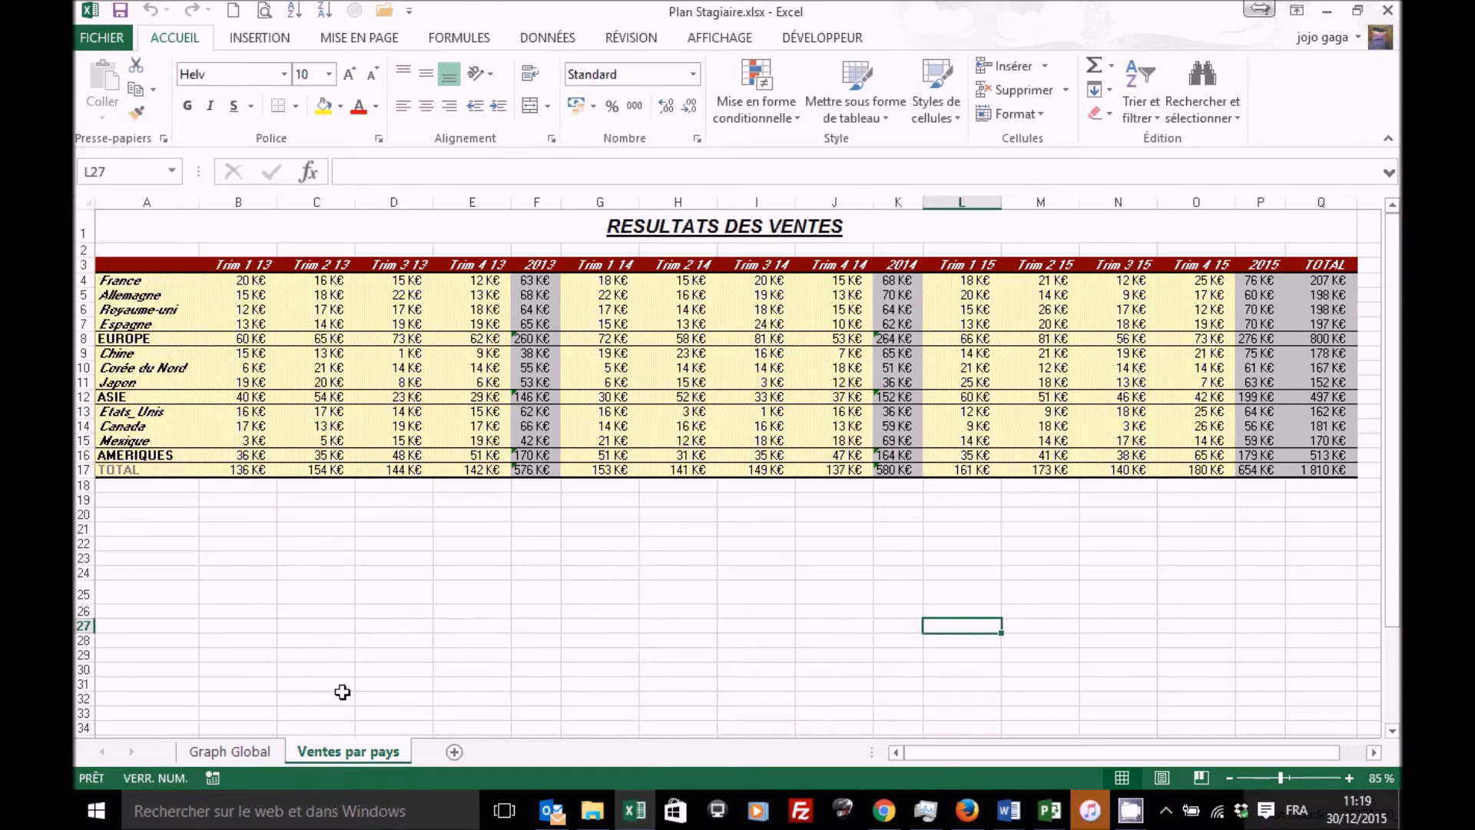
left_click_drag(119, 267, 483, 327)
left_click_drag(591, 266, 833, 323)
left_click_drag(946, 265, 1188, 322)
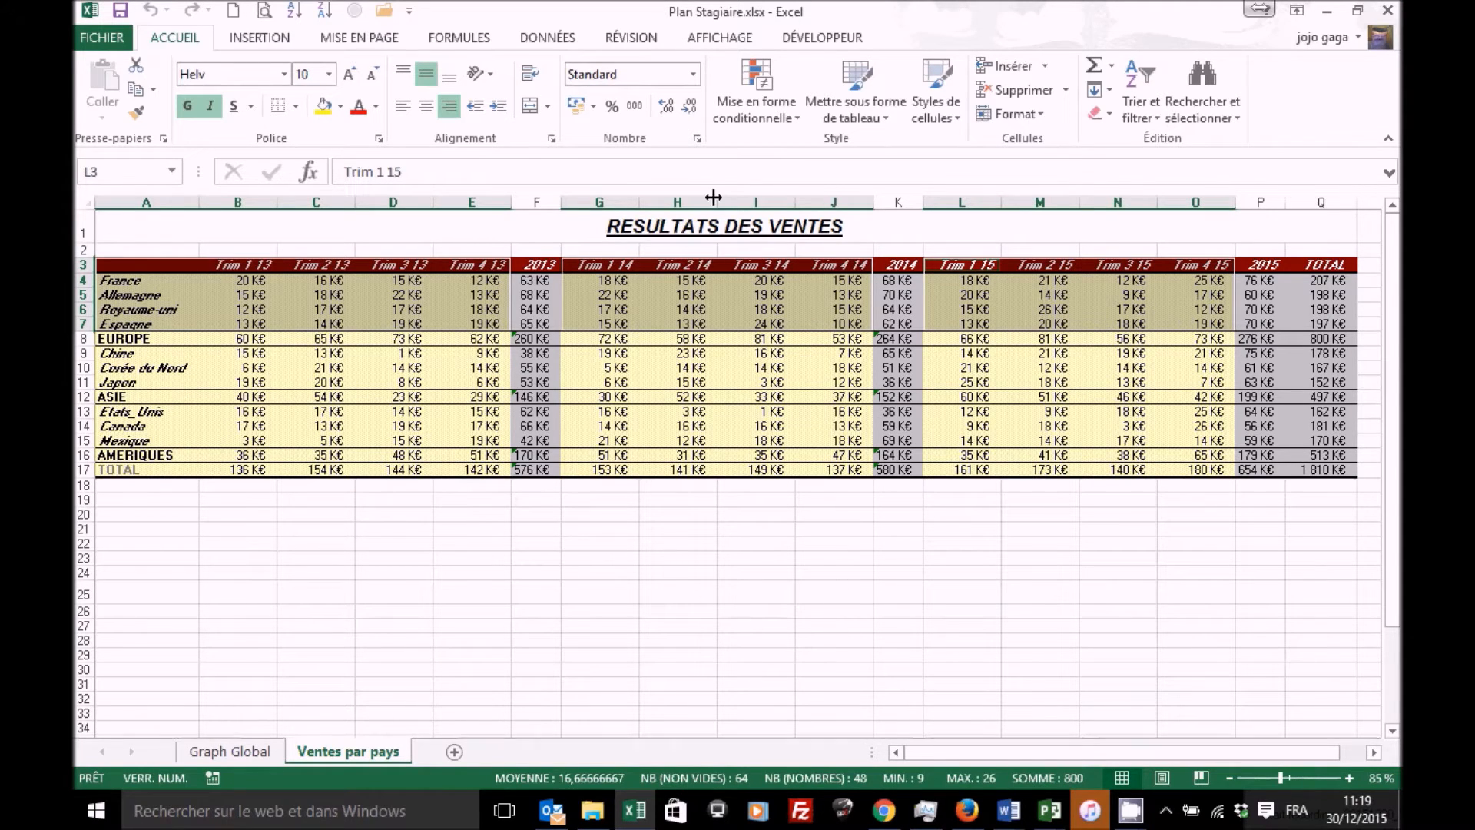
left_click(273, 42)
left_click(659, 72)
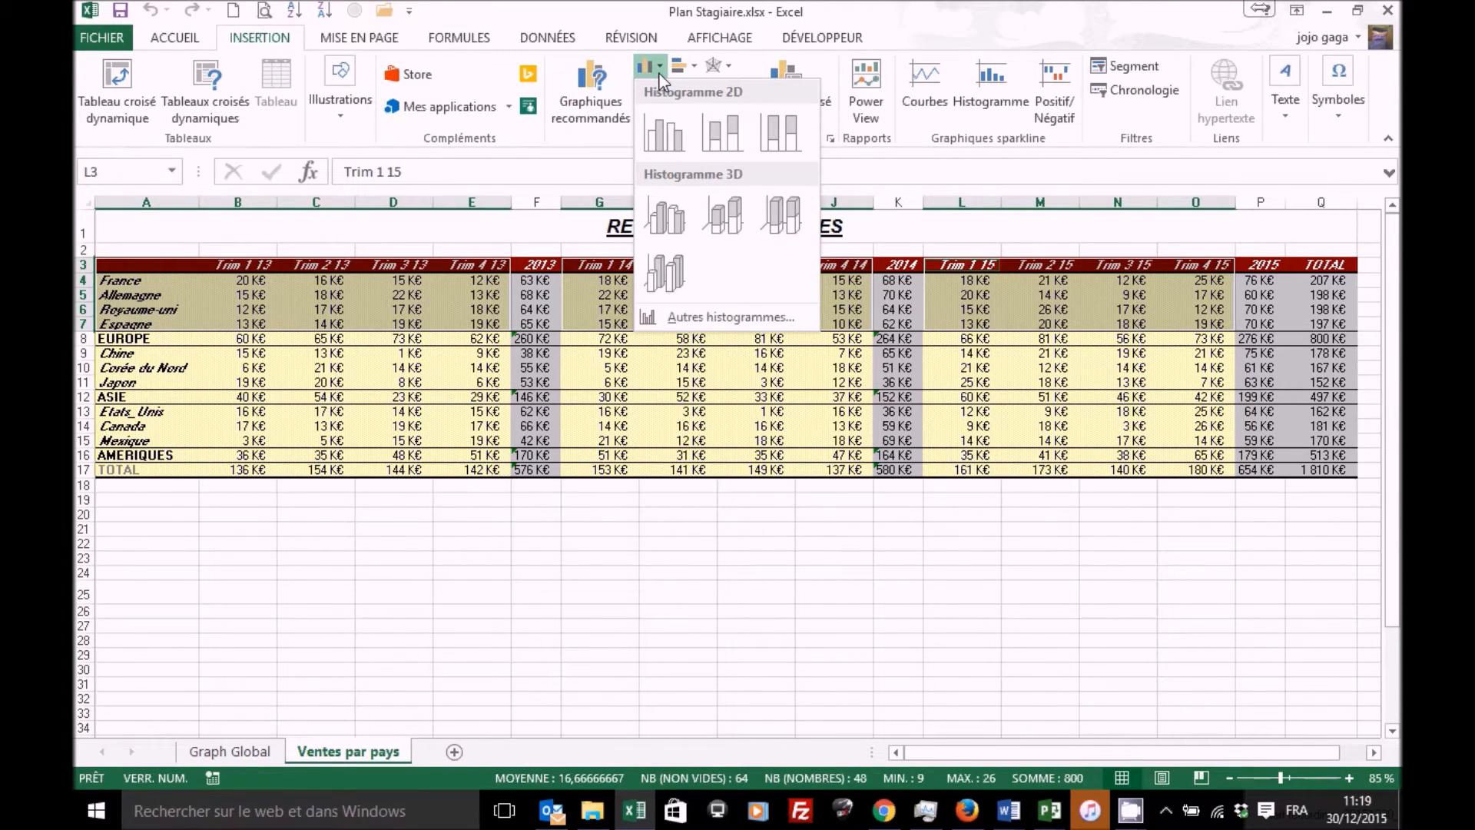
left_click(659, 139)
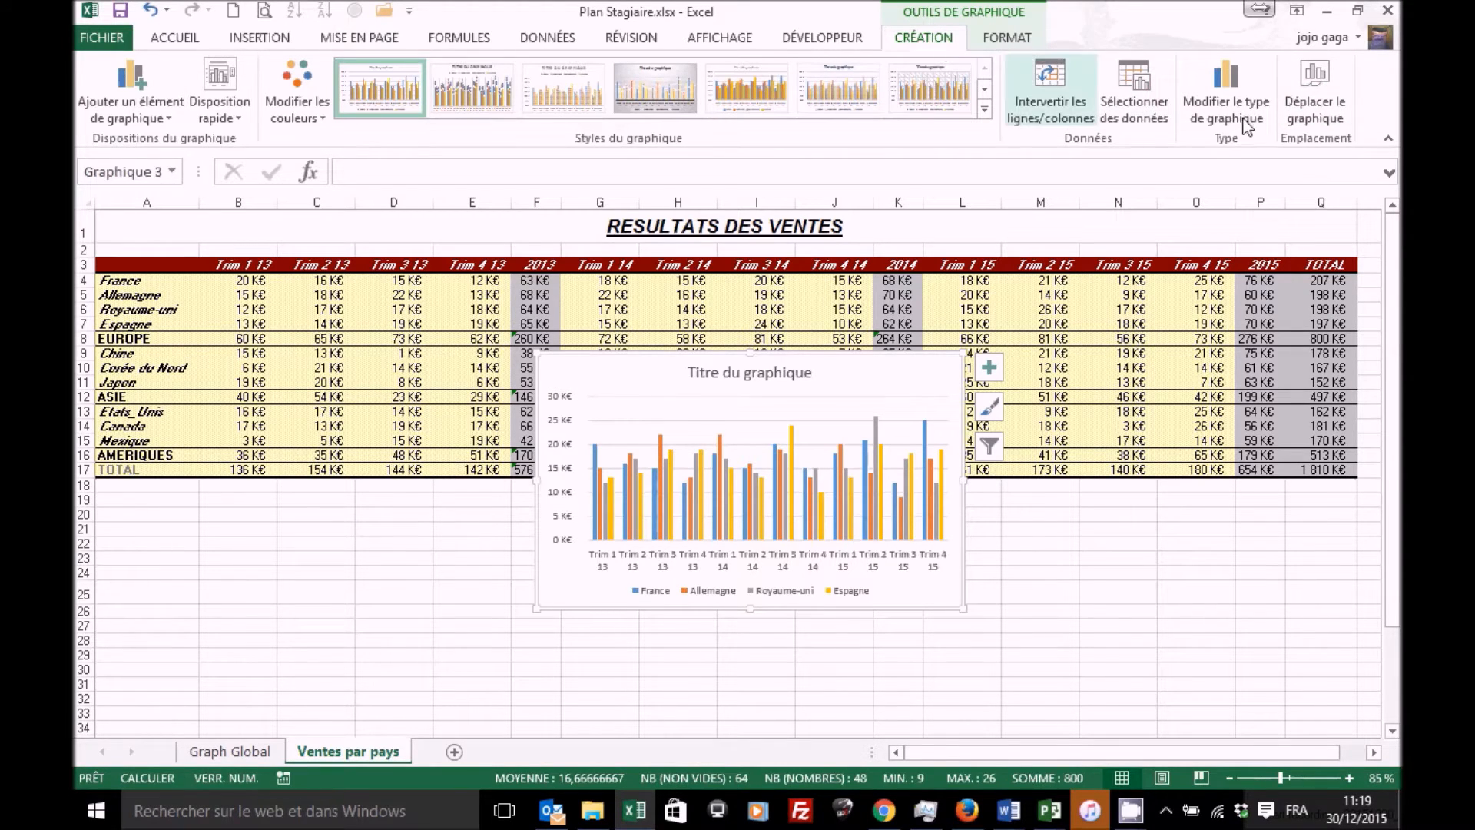
Step: Move the chart to a new sheet named Evolution Globale
left_click(1320, 81)
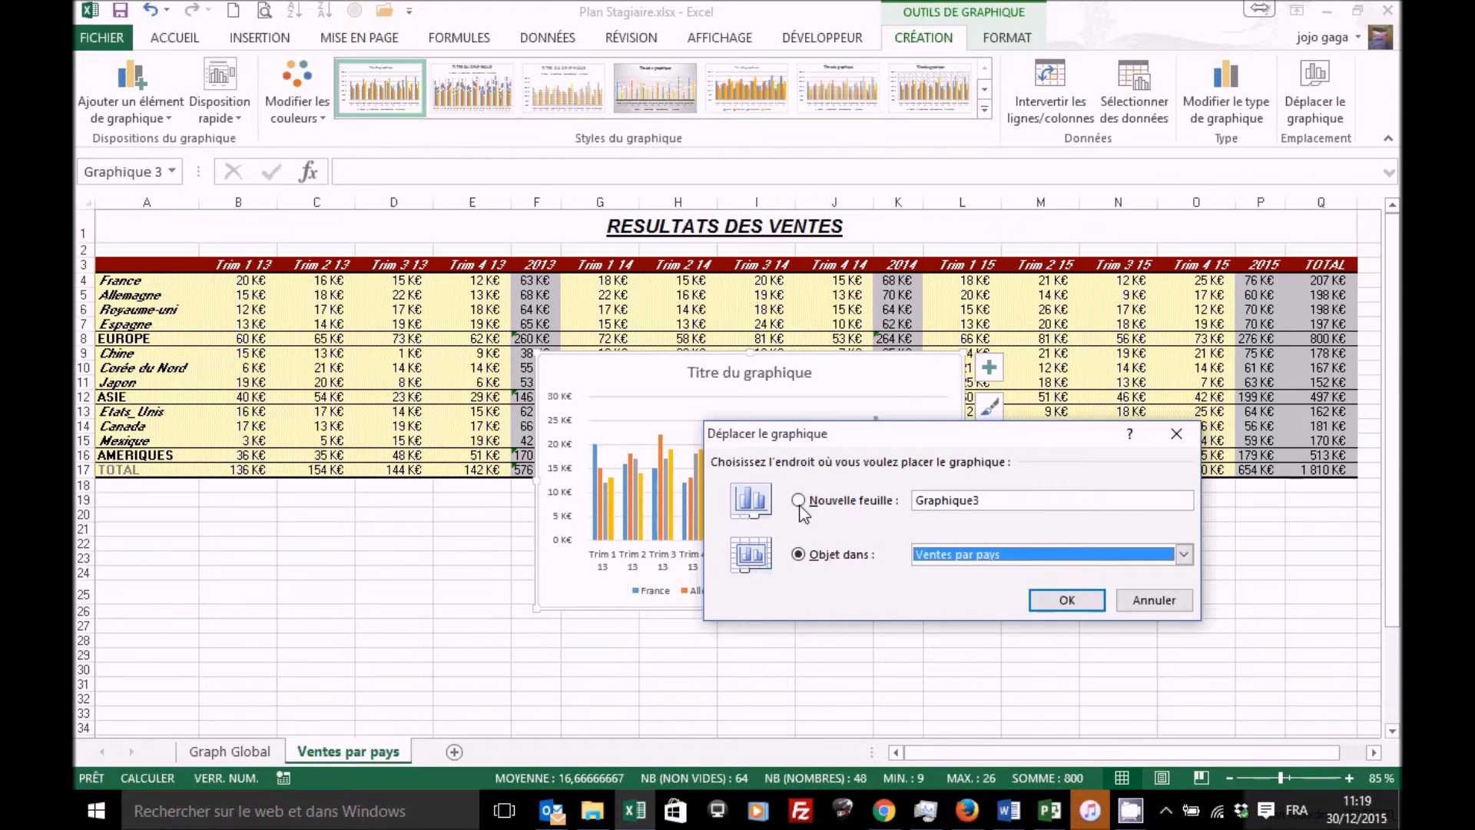
left_click(799, 502)
type("Evolution Globale")
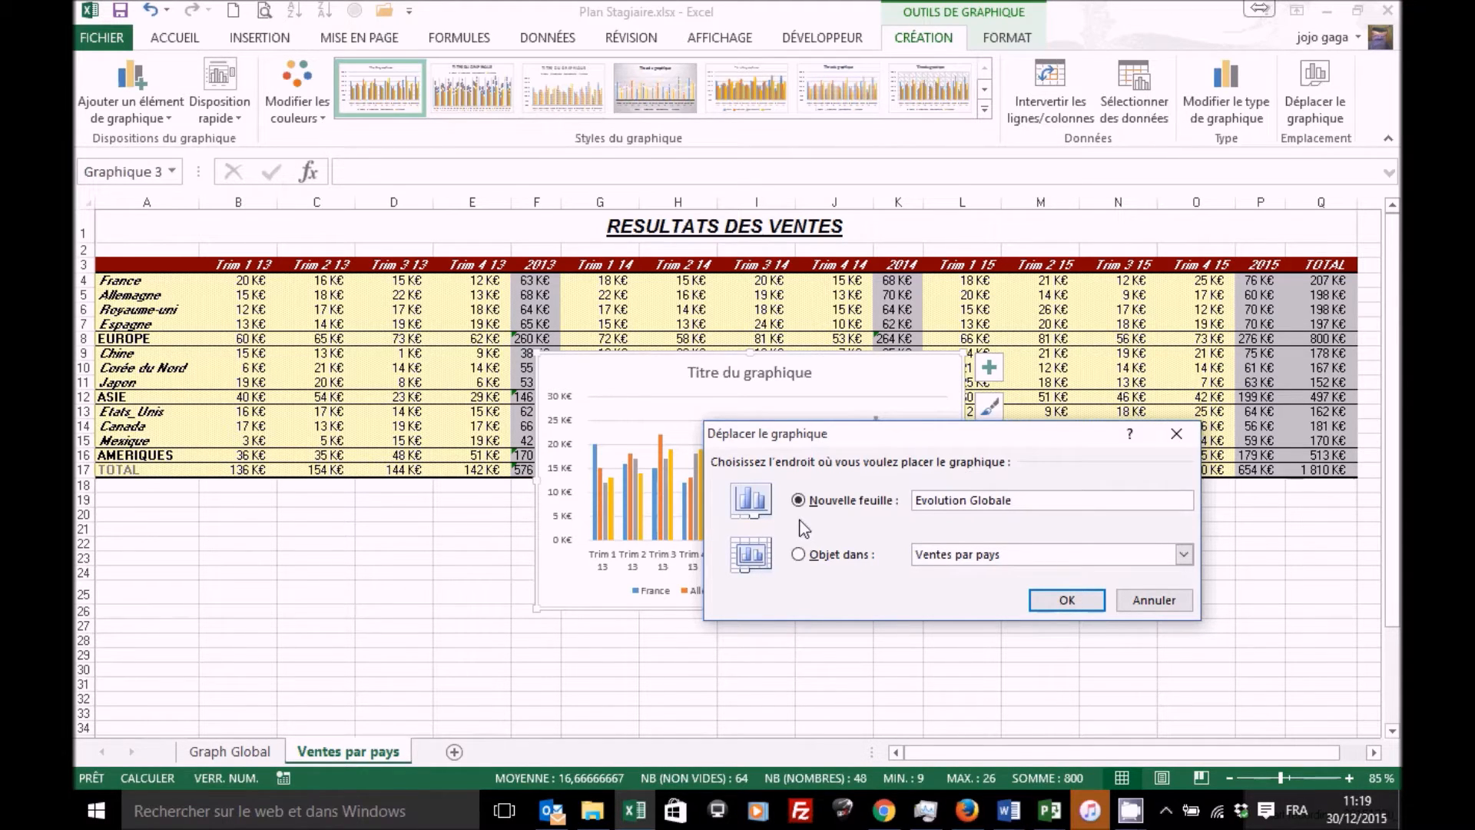
left_click(1066, 600)
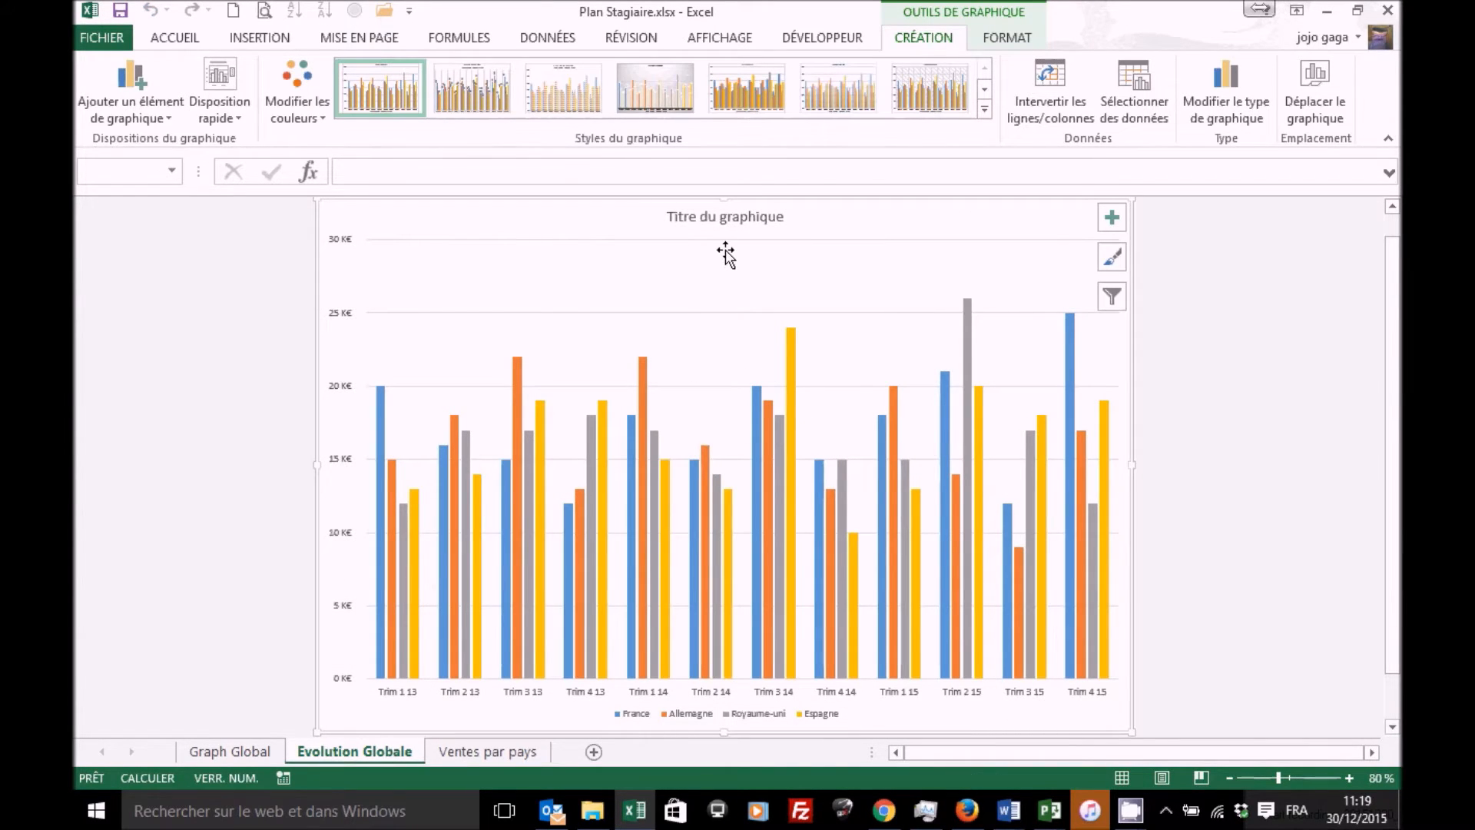
Step: Set the chart title to "Evolution Globale"
left_click(731, 220)
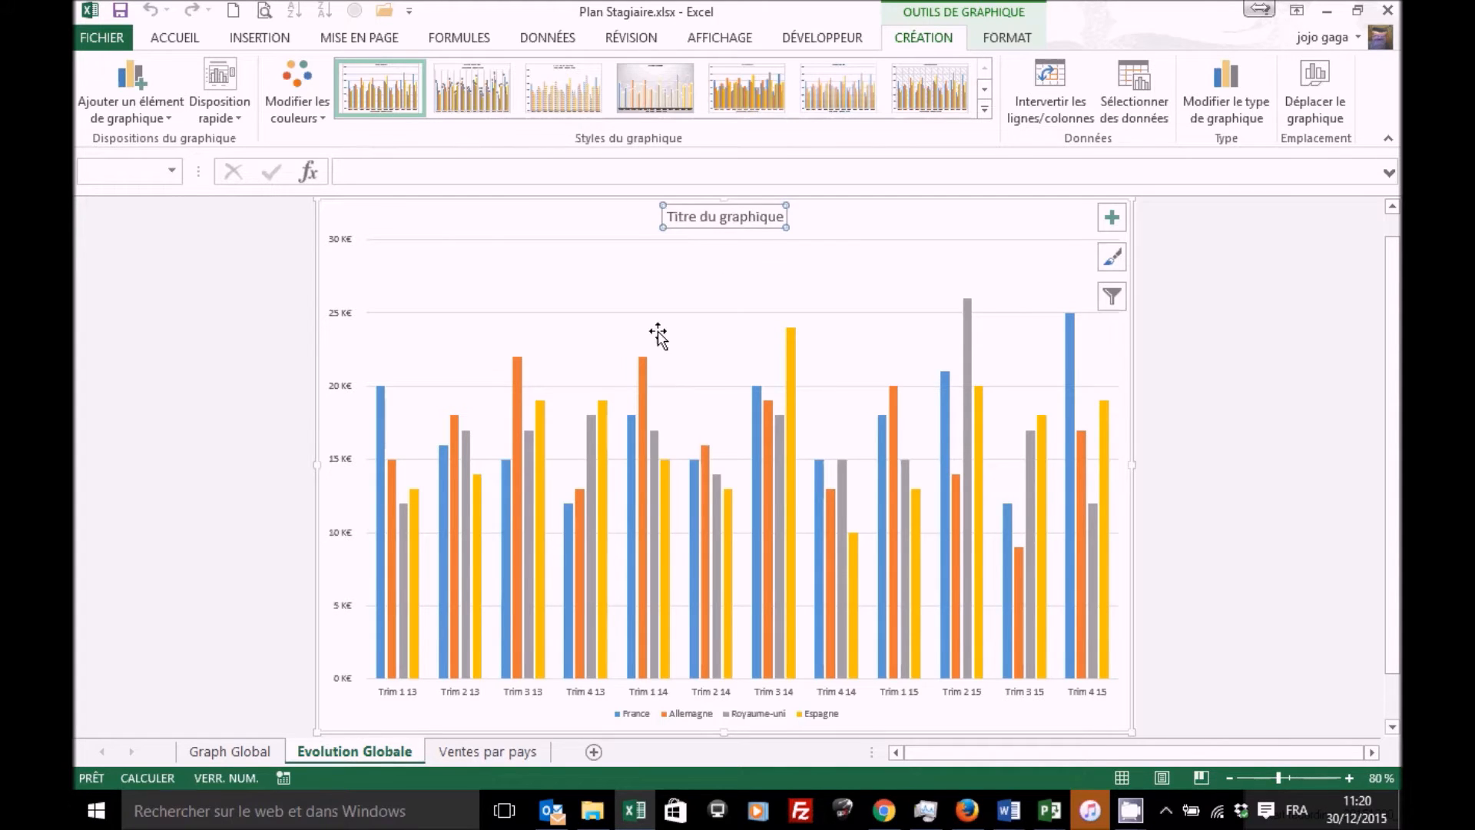
type("Ev")
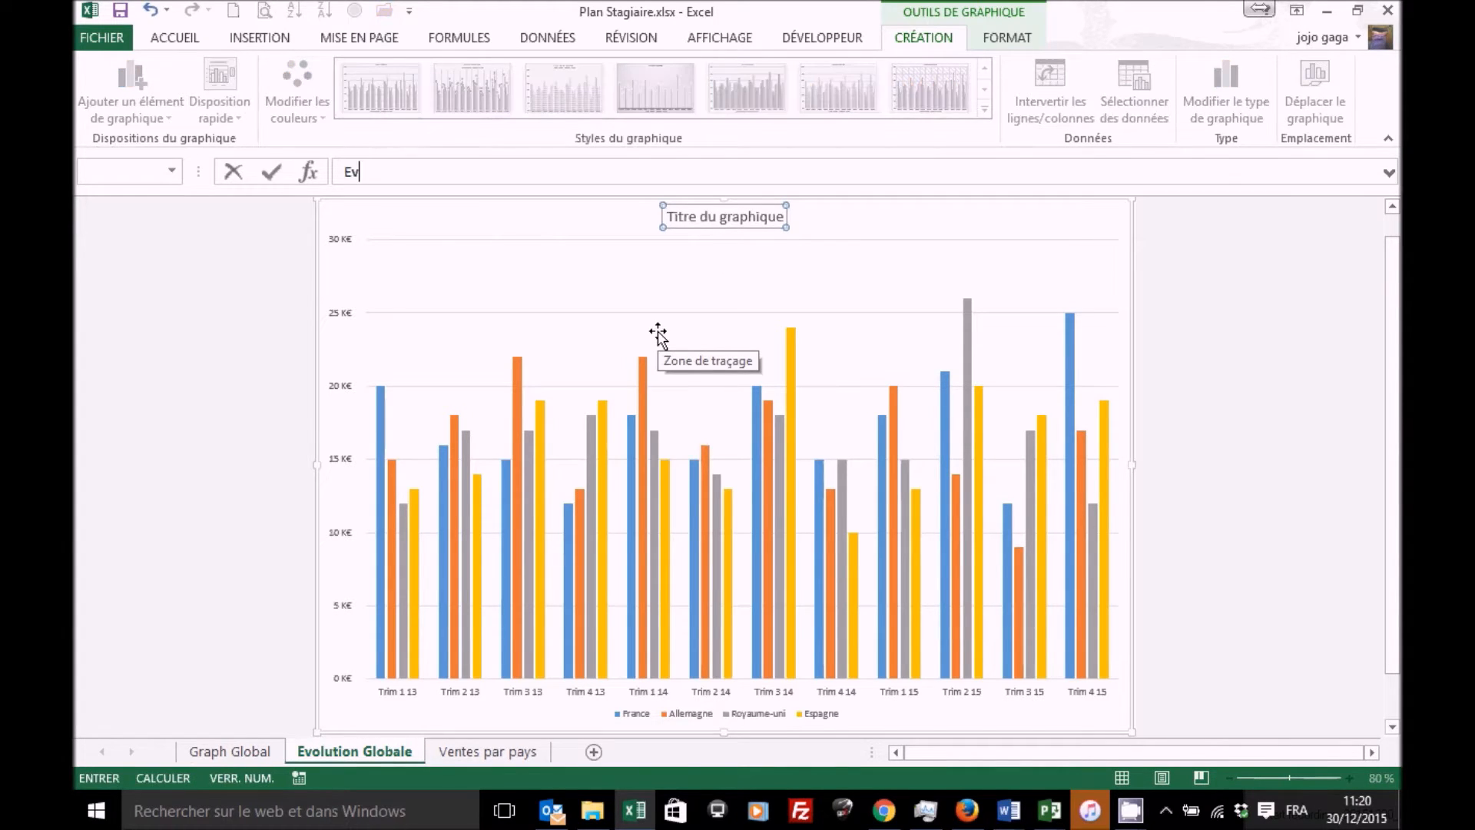
type("olution Globale")
key("Return")
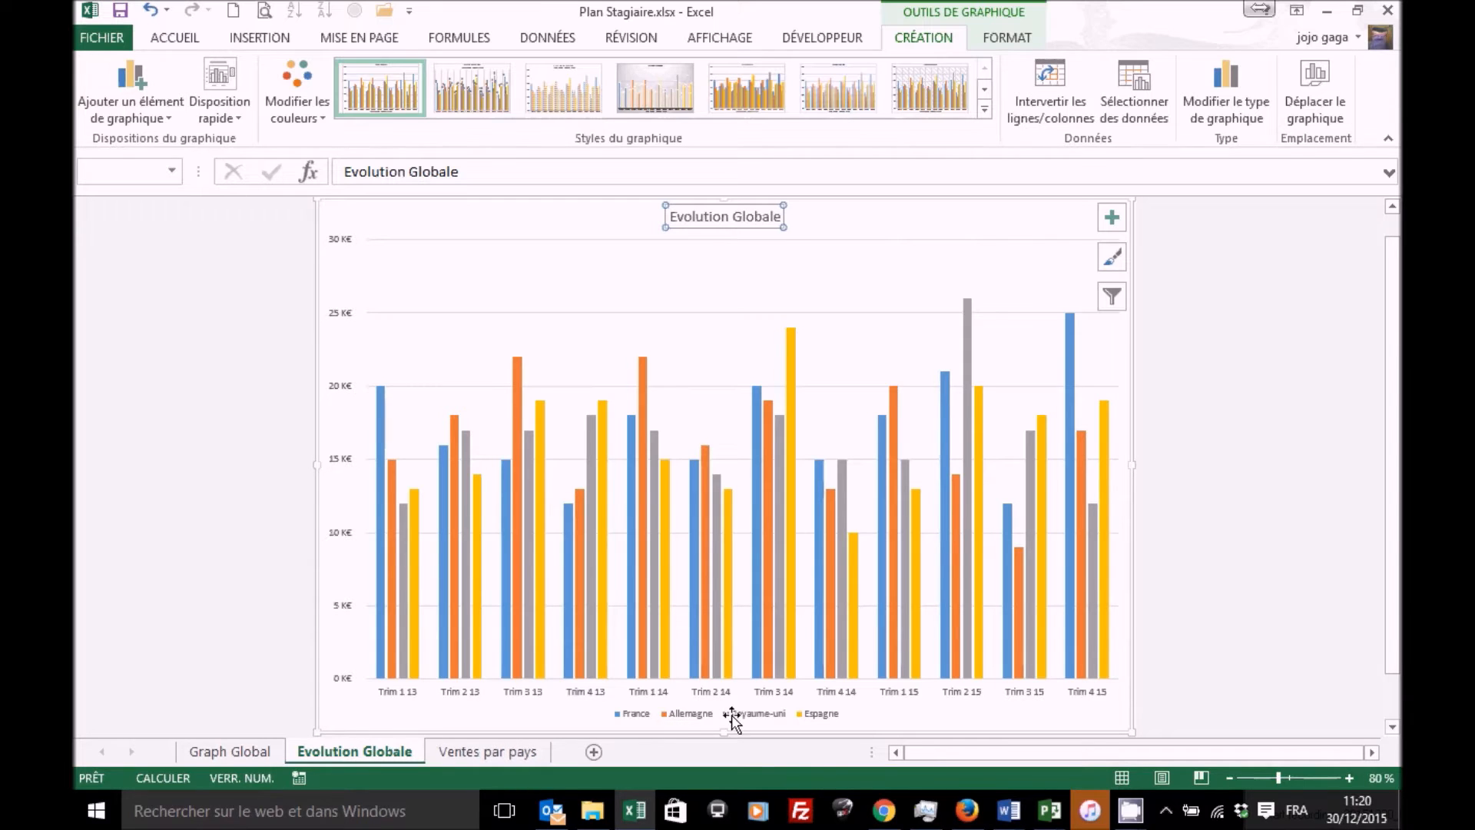
Step: Copy the quarterly sales of Chine, Corée du Nord and Japon from Ventes par pays, without yearly totals, into the Evolution Globale chart
left_click(484, 752)
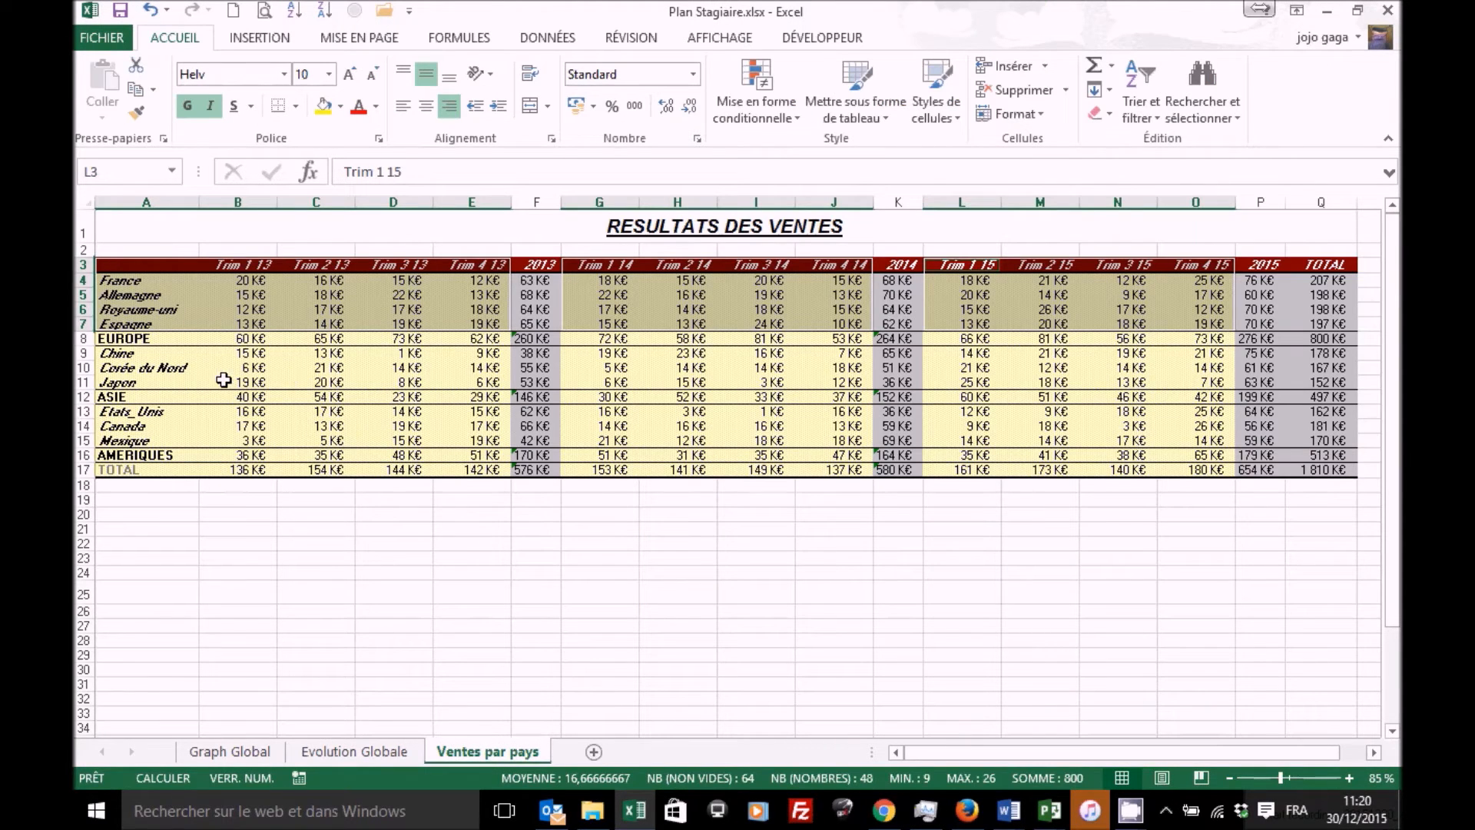
left_click_drag(143, 357, 482, 379)
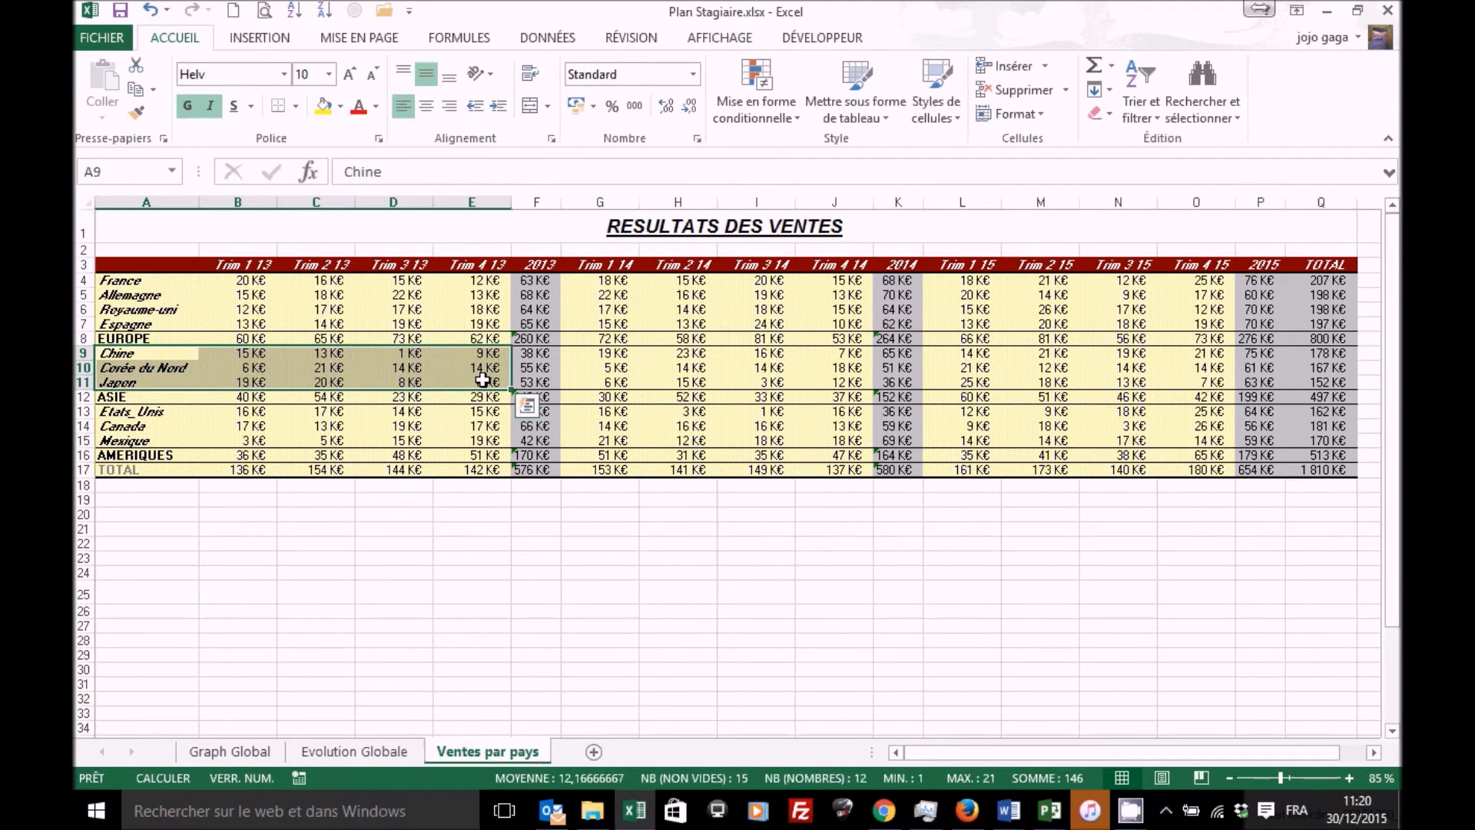
left_click_drag(586, 356, 853, 378)
left_click_drag(945, 354, 1181, 380)
key("ctrl+c")
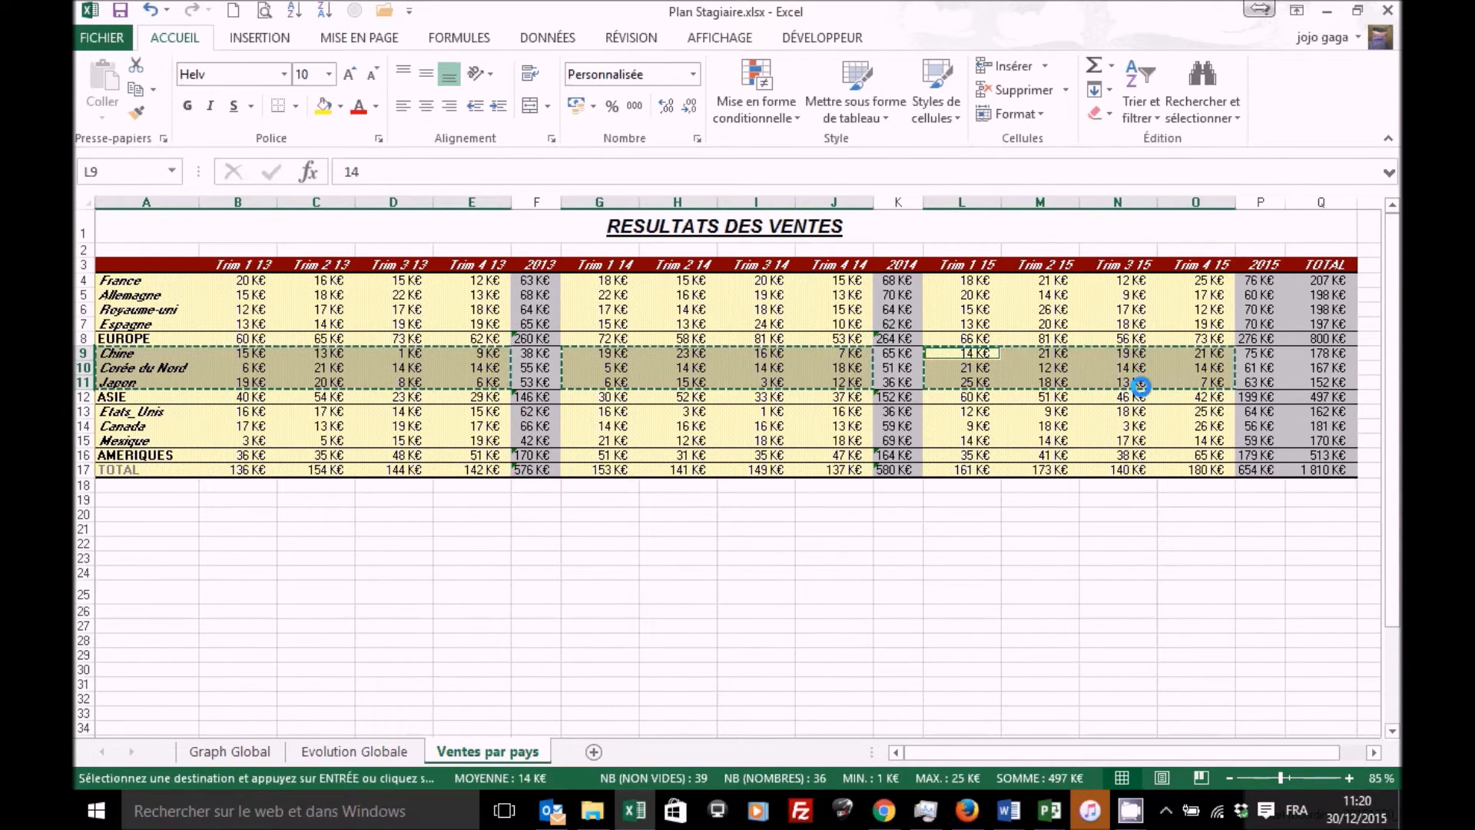
left_click(376, 753)
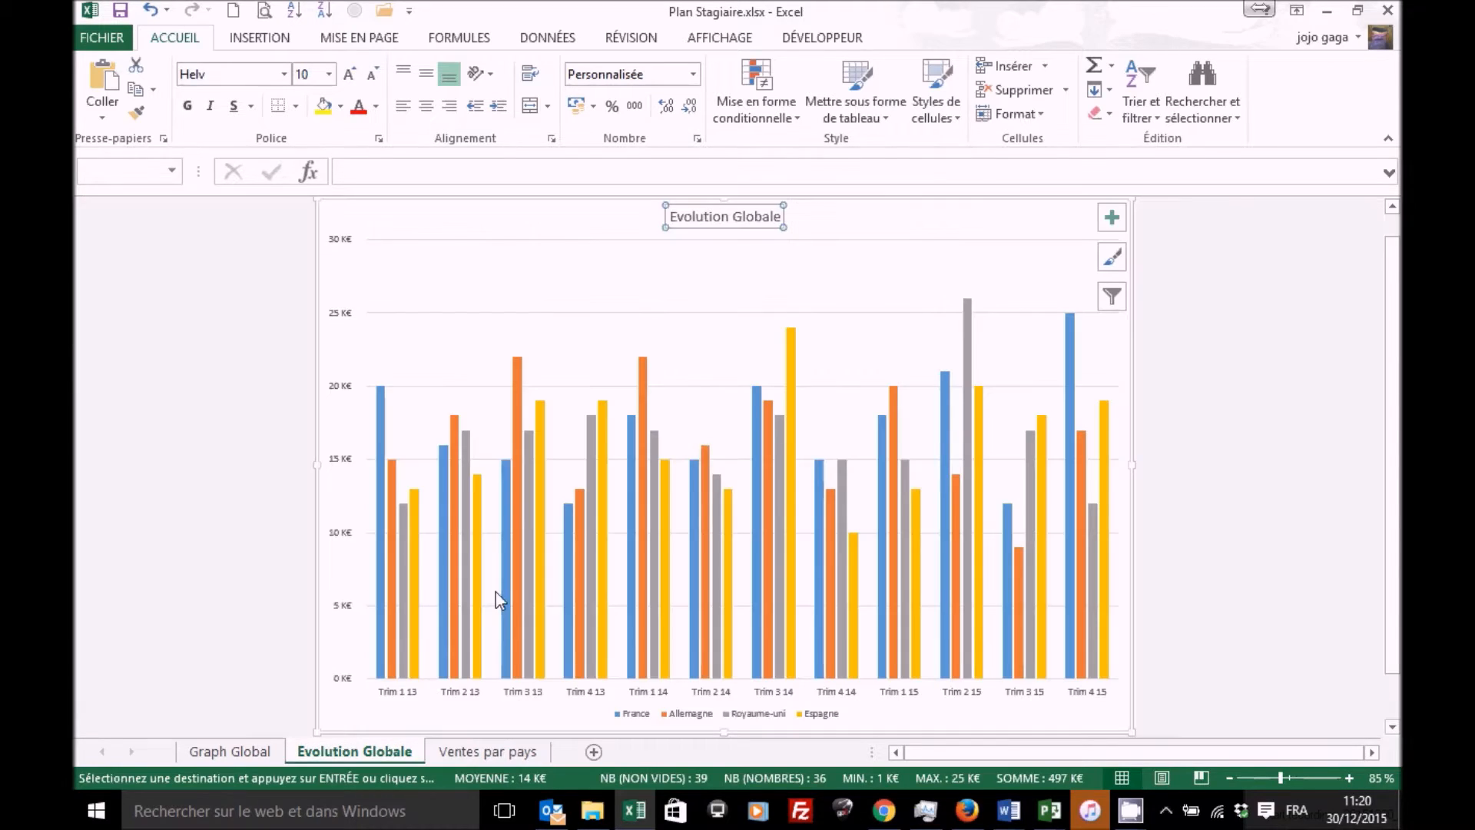
key("ctrl+v")
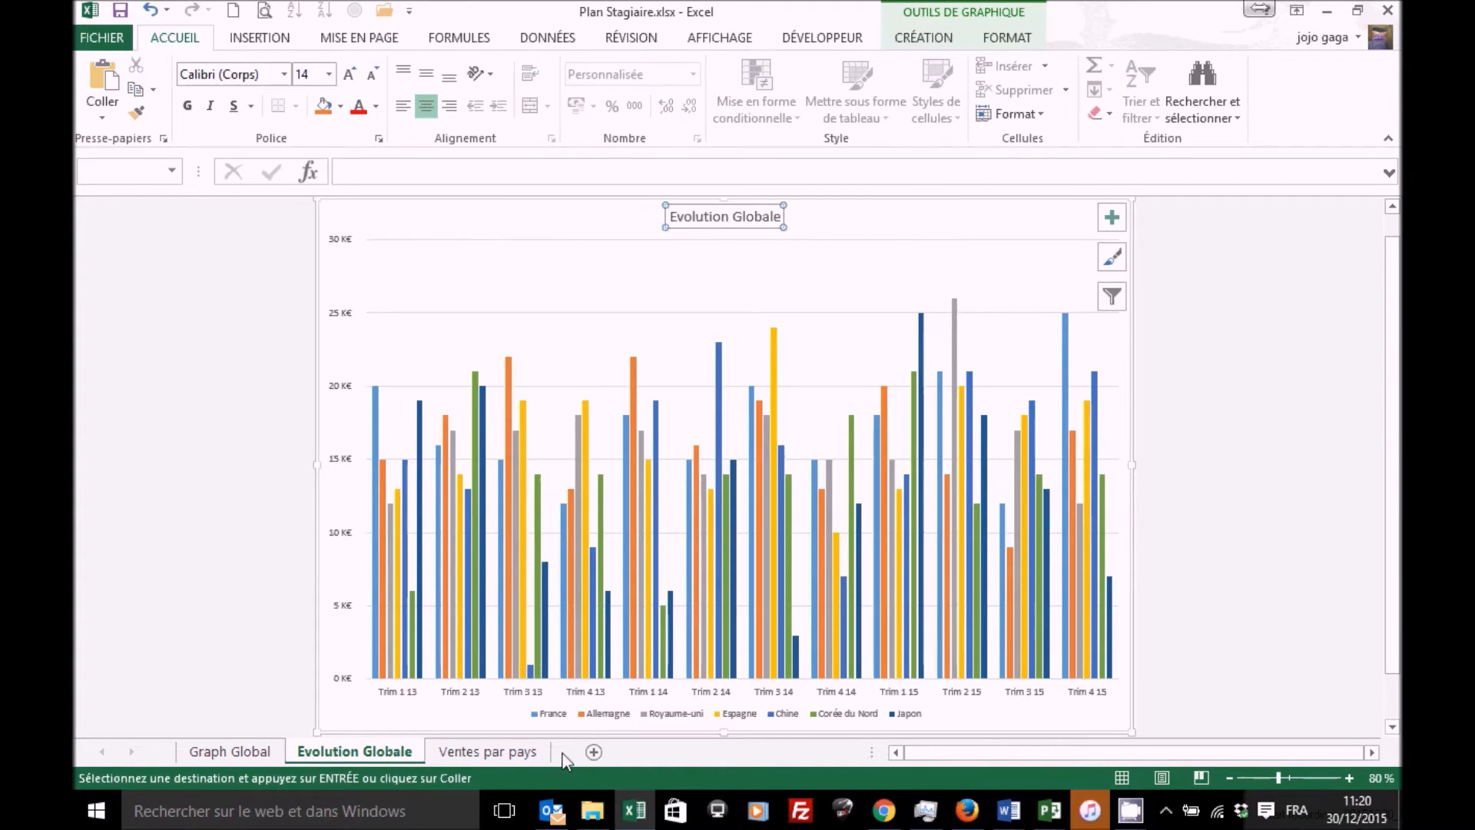
Step: Add the quarterly sales of Etats_Unis, Canada and Mexique, without yearly totals, to the Evolution Globale chart by copying them from Ventes par pays
left_click(506, 751)
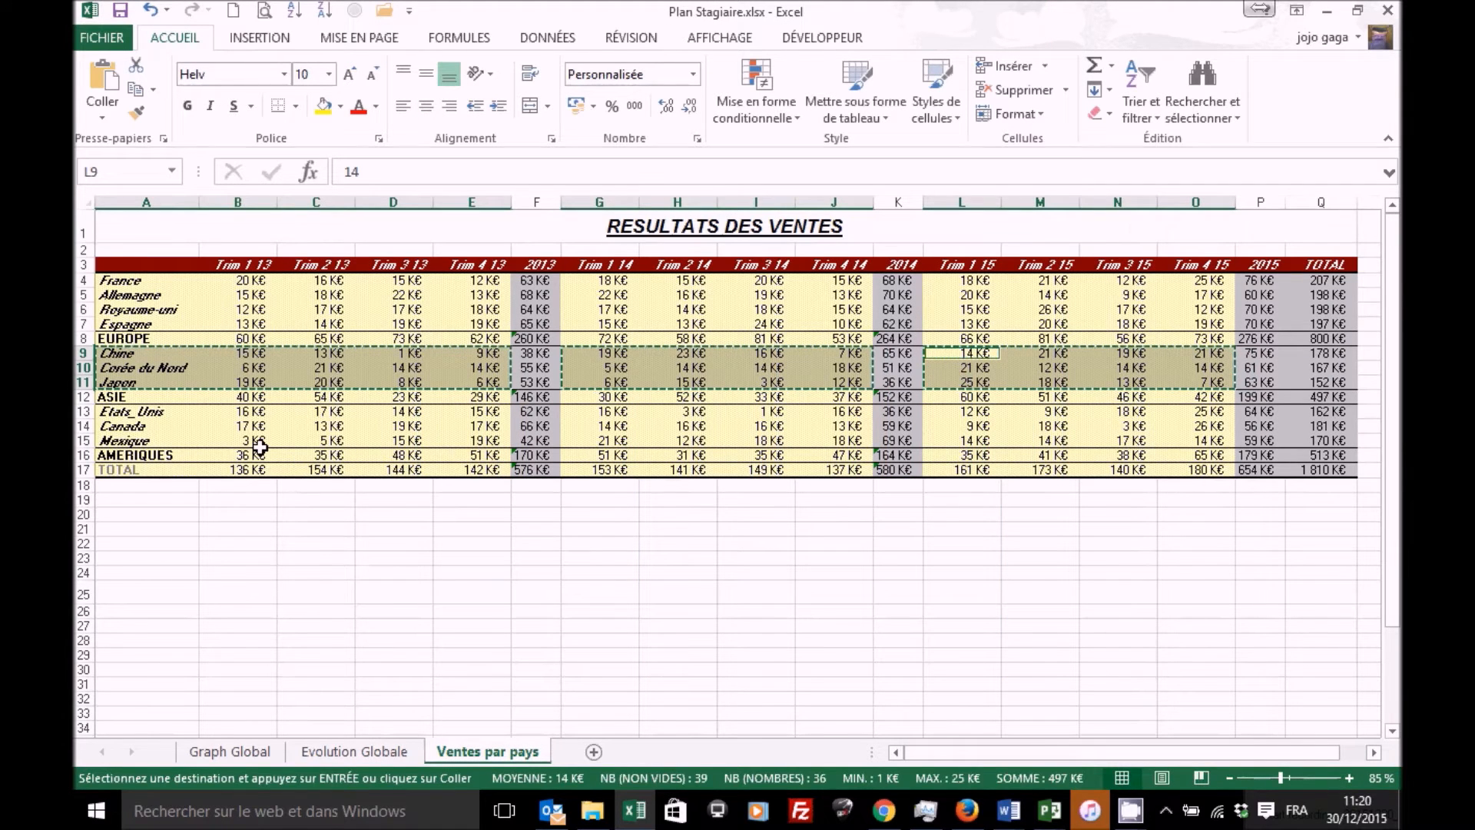
left_click_drag(127, 411, 462, 440)
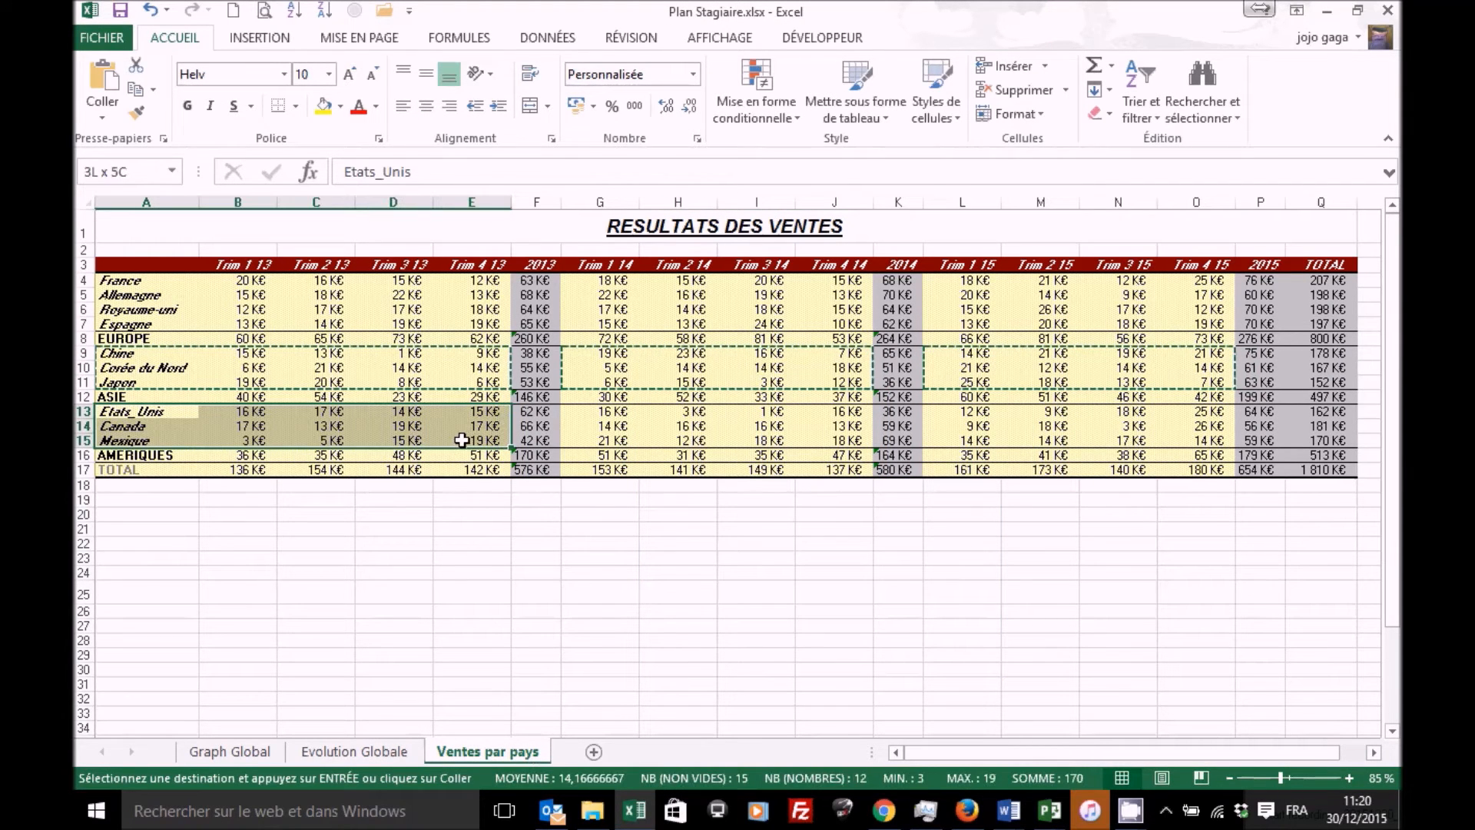
left_click(588, 414, "ctrl")
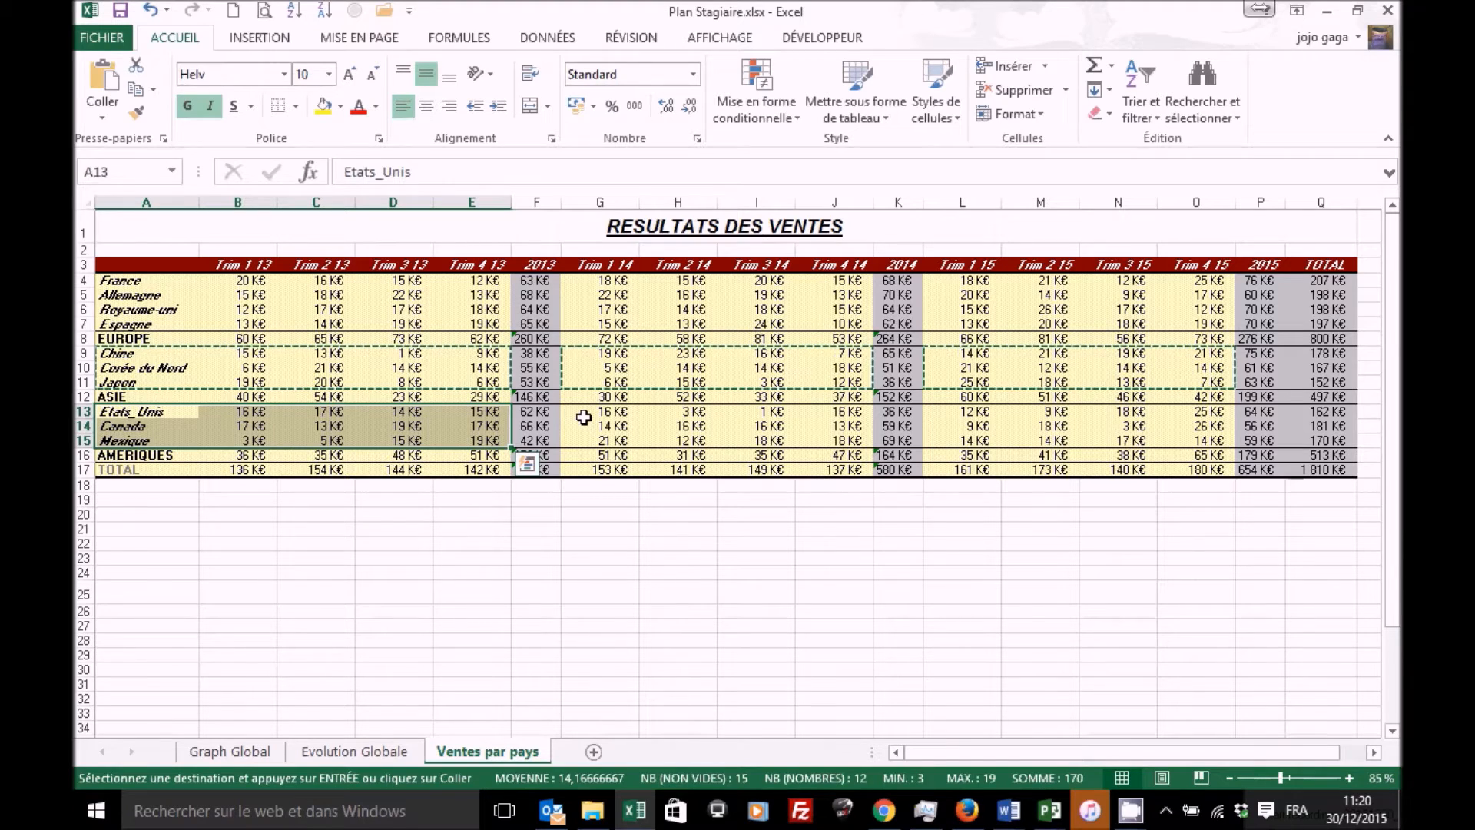
left_click_drag(751, 449, 835, 442)
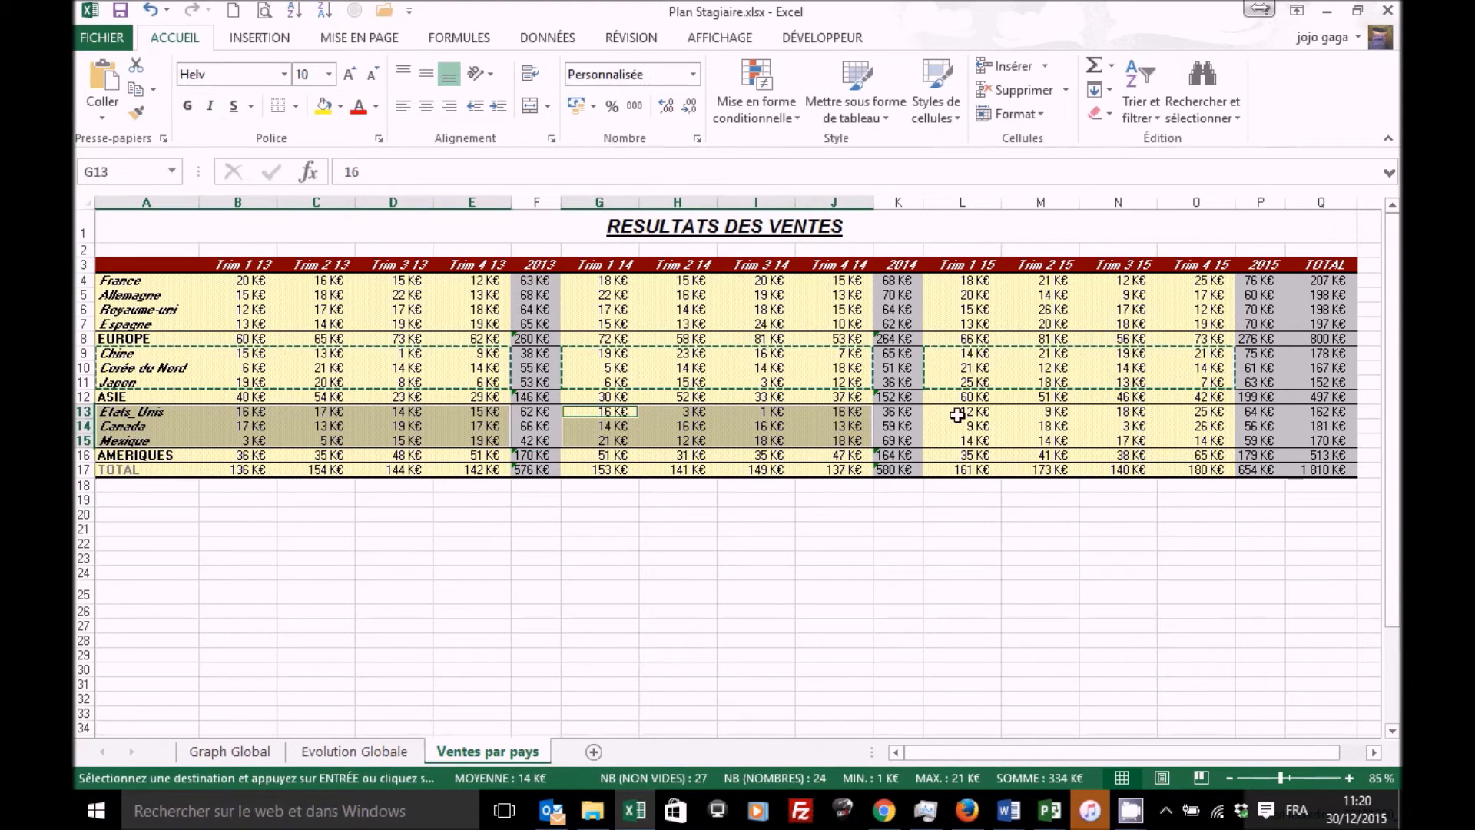
left_click(956, 413, "ctrl")
mouse_move(956, 413)
left_mouse_down()
mouse_move(1198, 442)
mouse_move(1181, 435)
left_mouse_up()
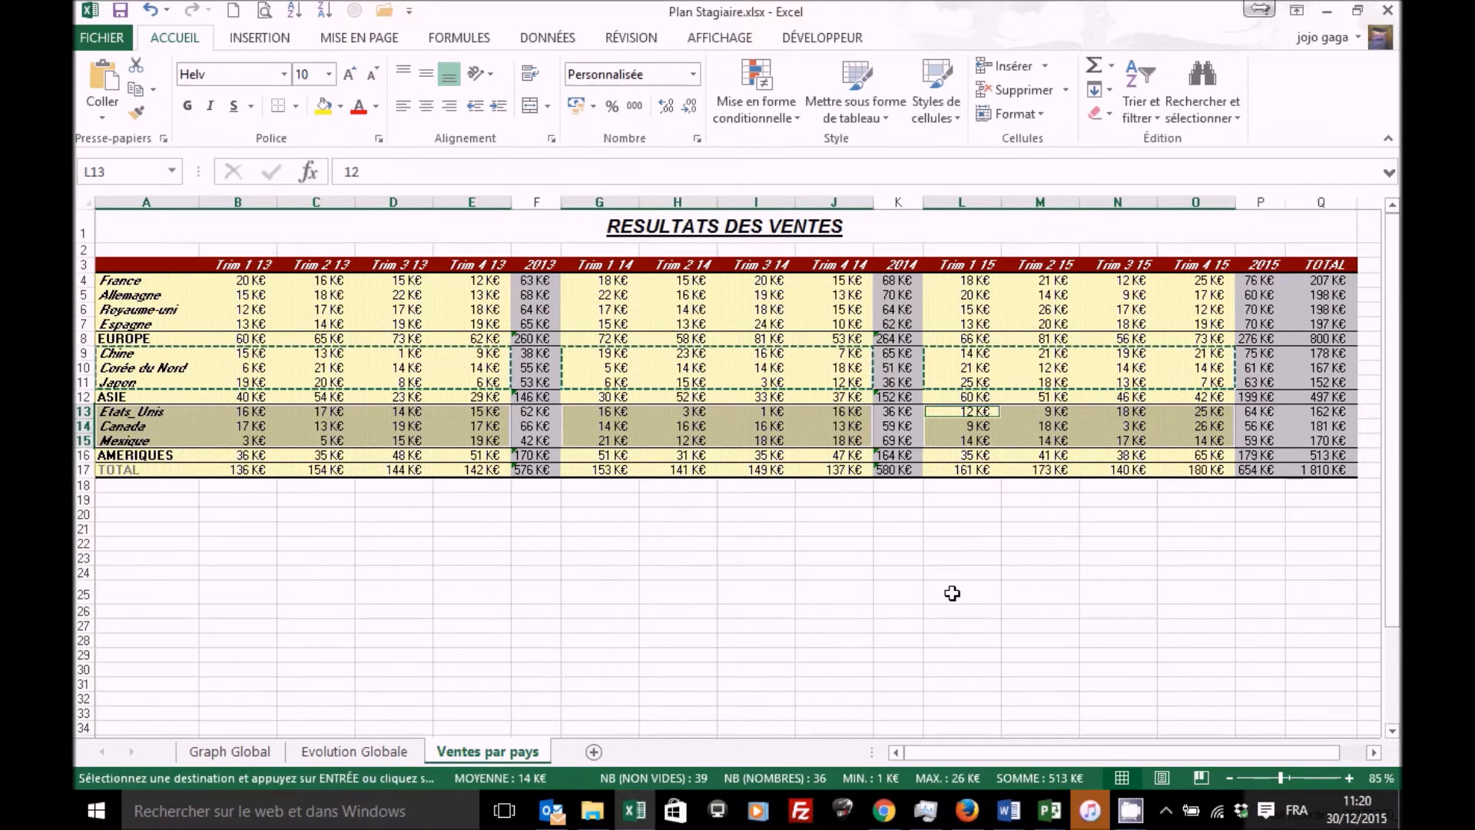
key("ctrl+c")
left_click(355, 751)
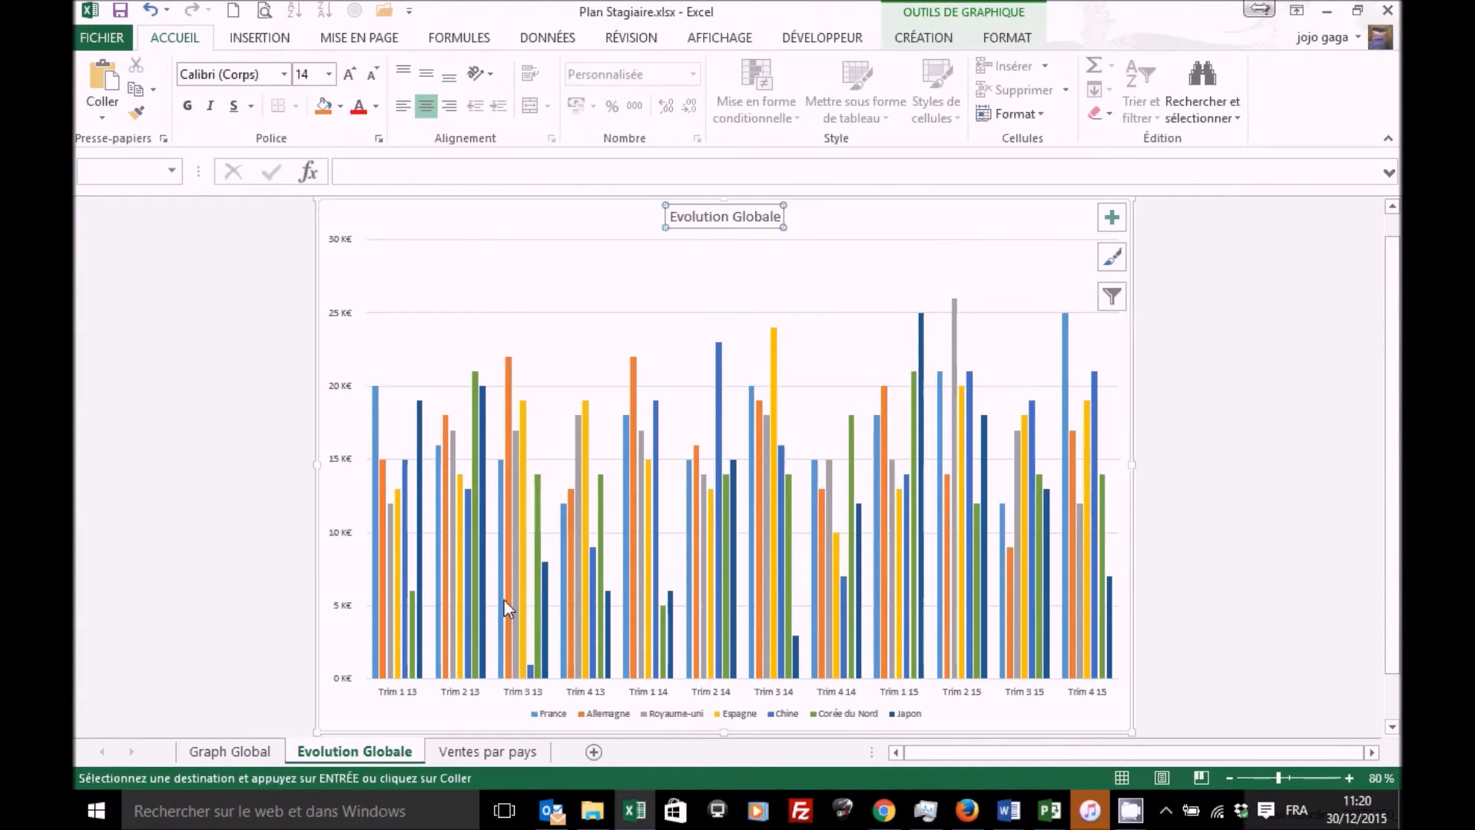
mouse_move(504, 600)
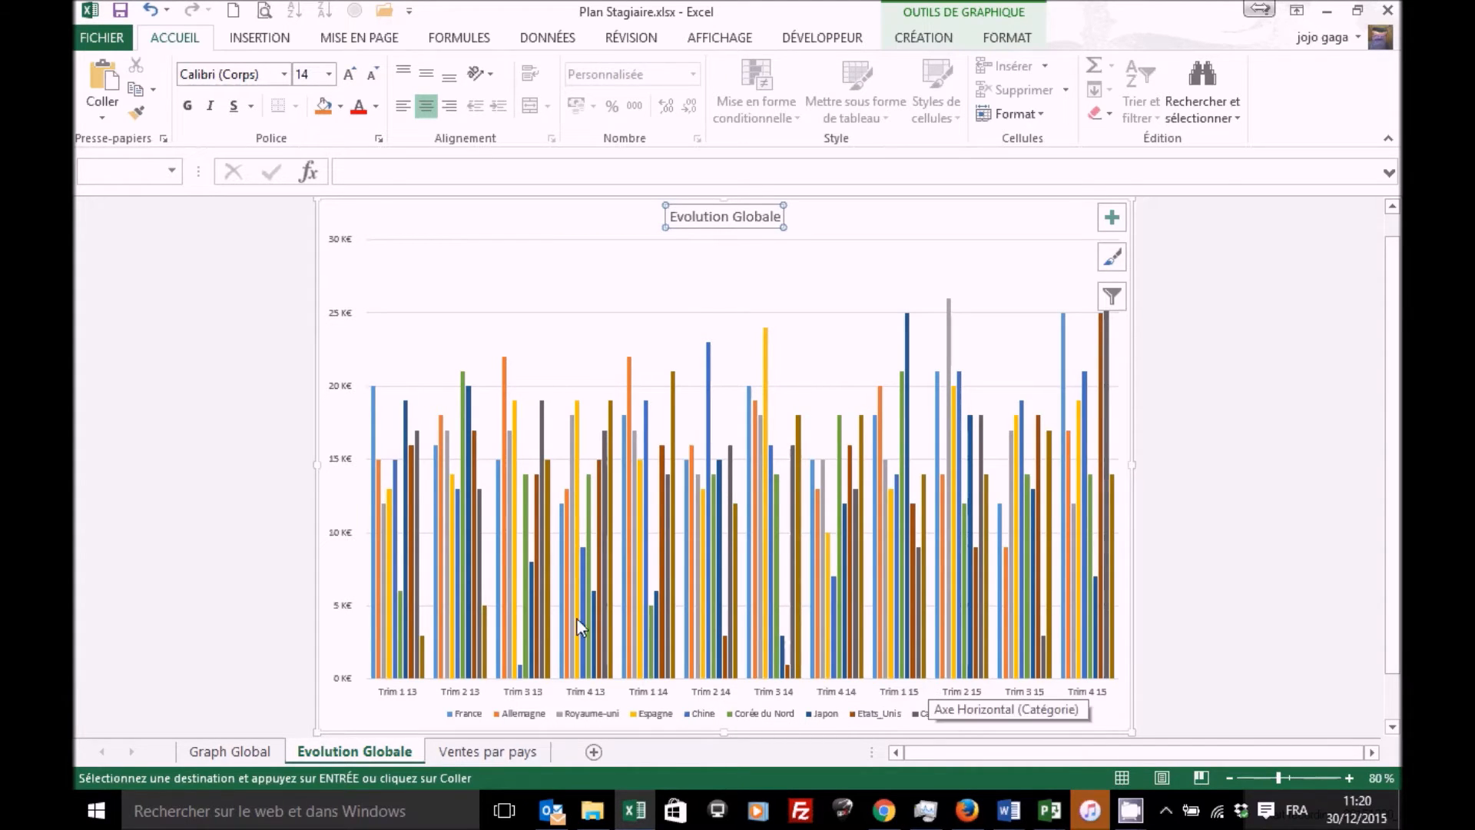
Step: Copy the TOTAL row's quarterly values from Ventes par pays, without the yearly sums, into the Evolution Globale chart as a new series
left_click(503, 753)
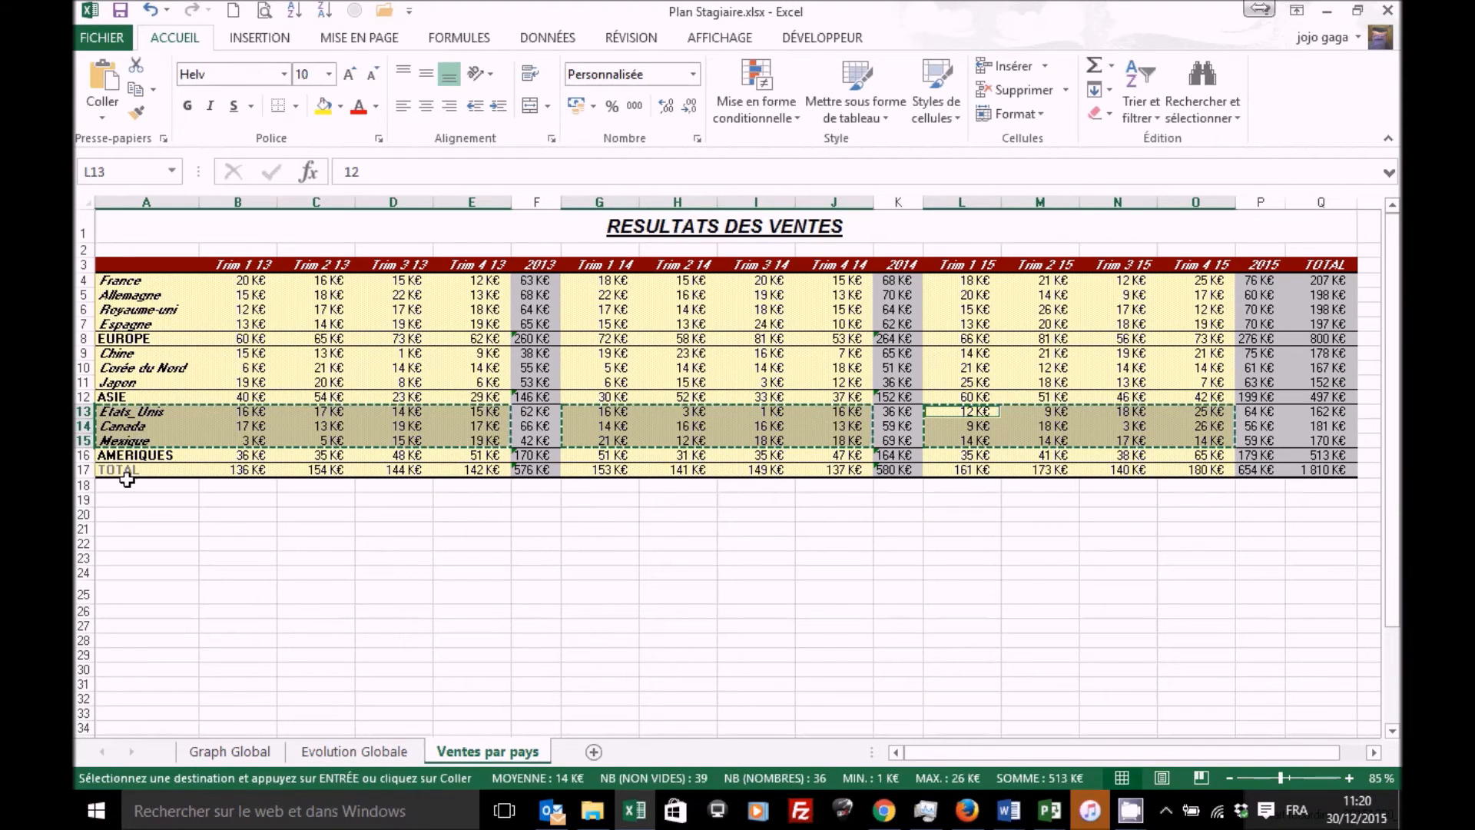
left_click(121, 468)
left_click_drag(249, 487, 454, 465)
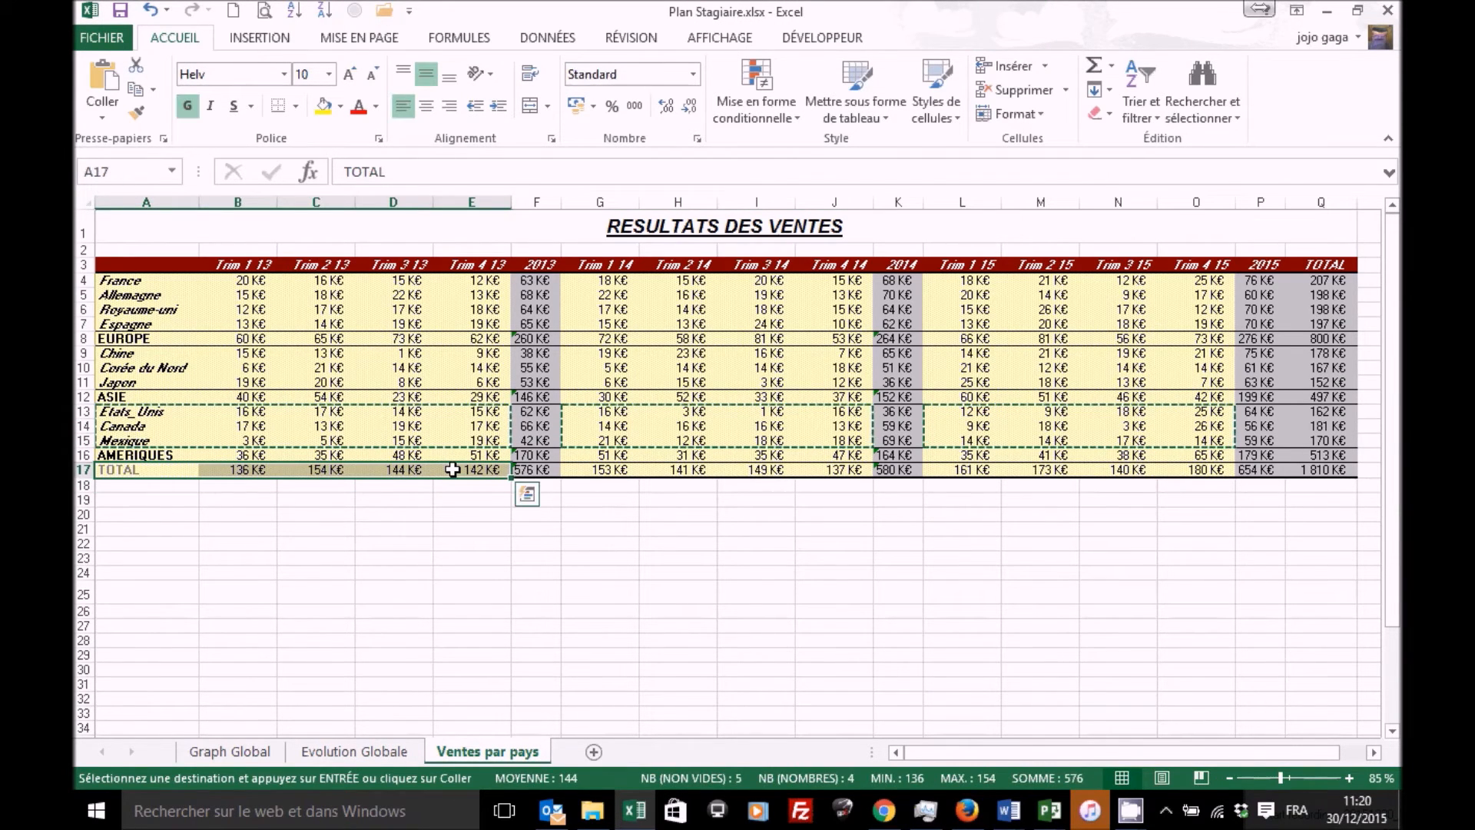
left_click_drag(579, 467, 811, 471)
left_click_drag(941, 468, 1166, 469)
key("ctrl+c")
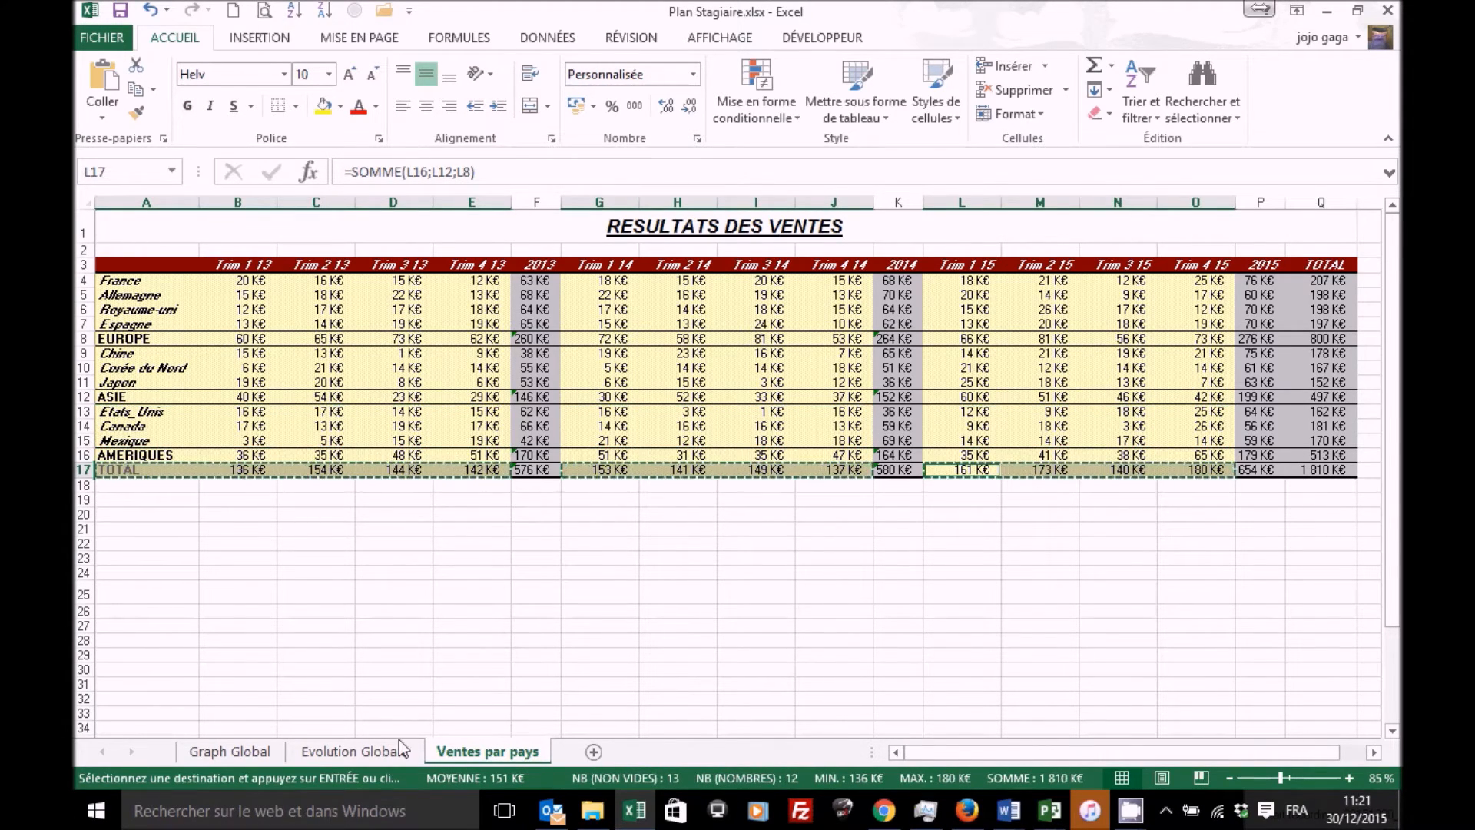
left_click(384, 754)
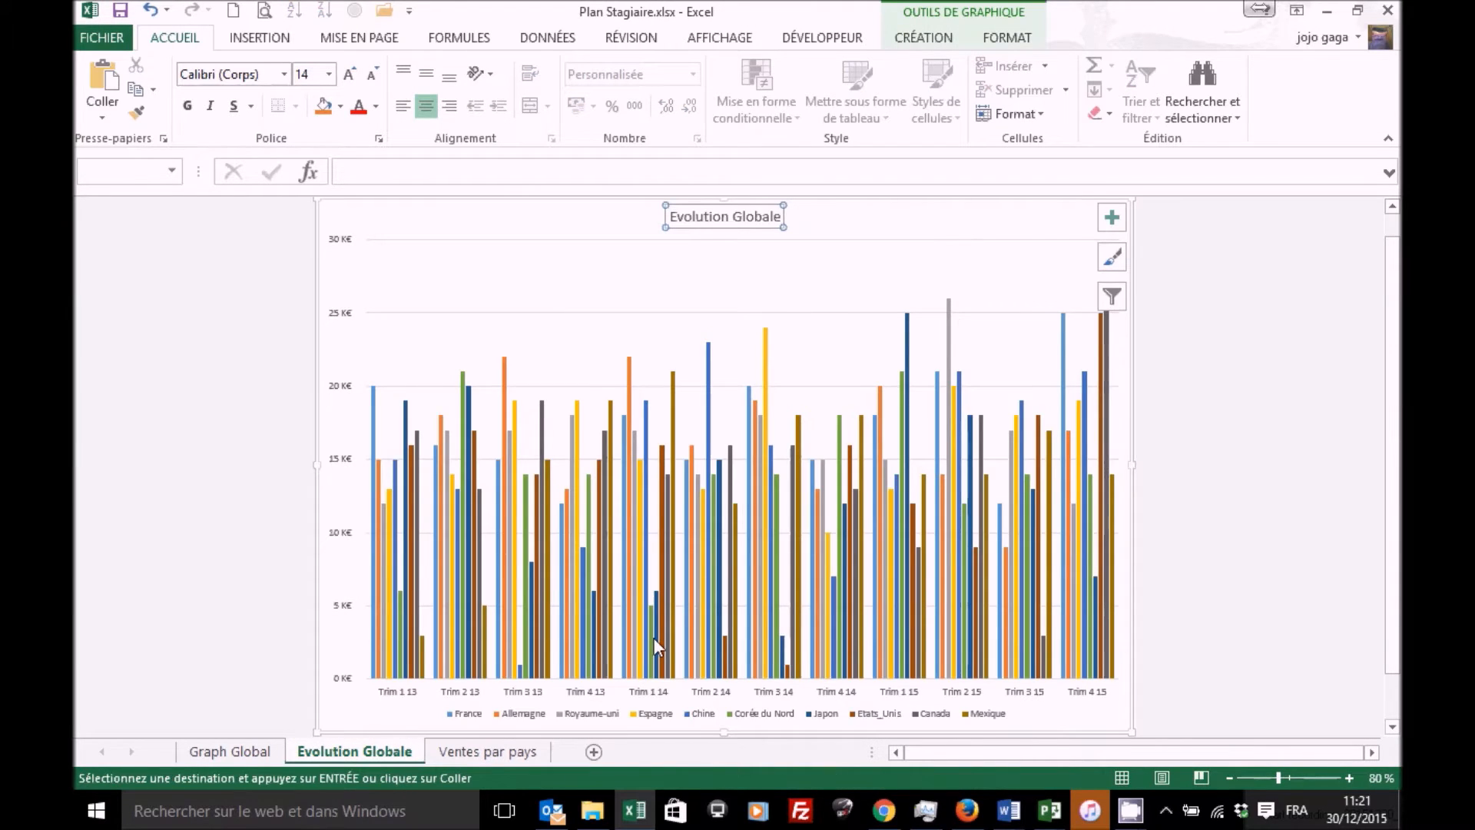
key("ctrl+v")
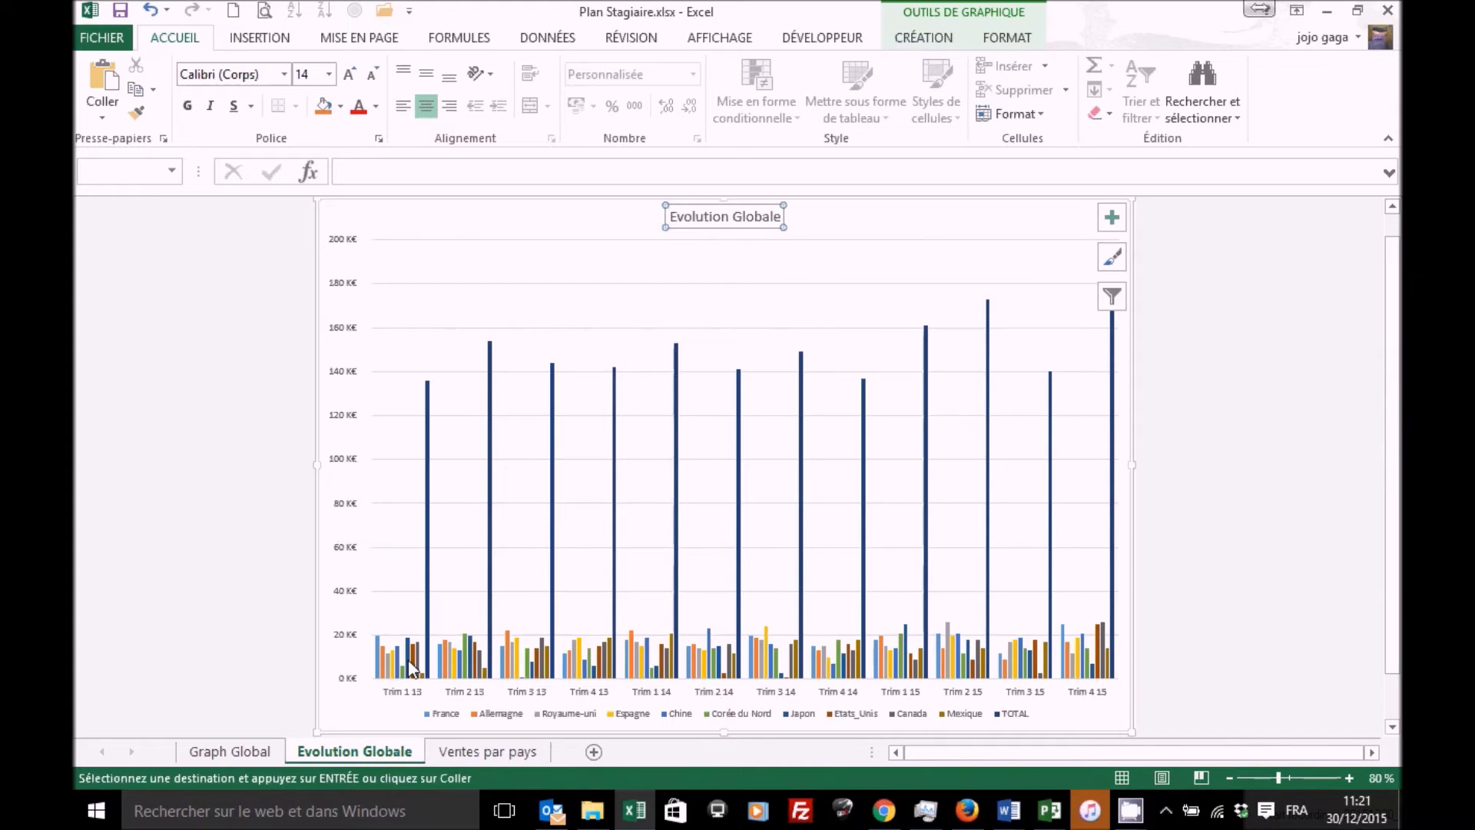
Step: Change the TOTAL series to a line with markers on the secondary axis, keeping the country series as clustered columns
left_click(739, 525)
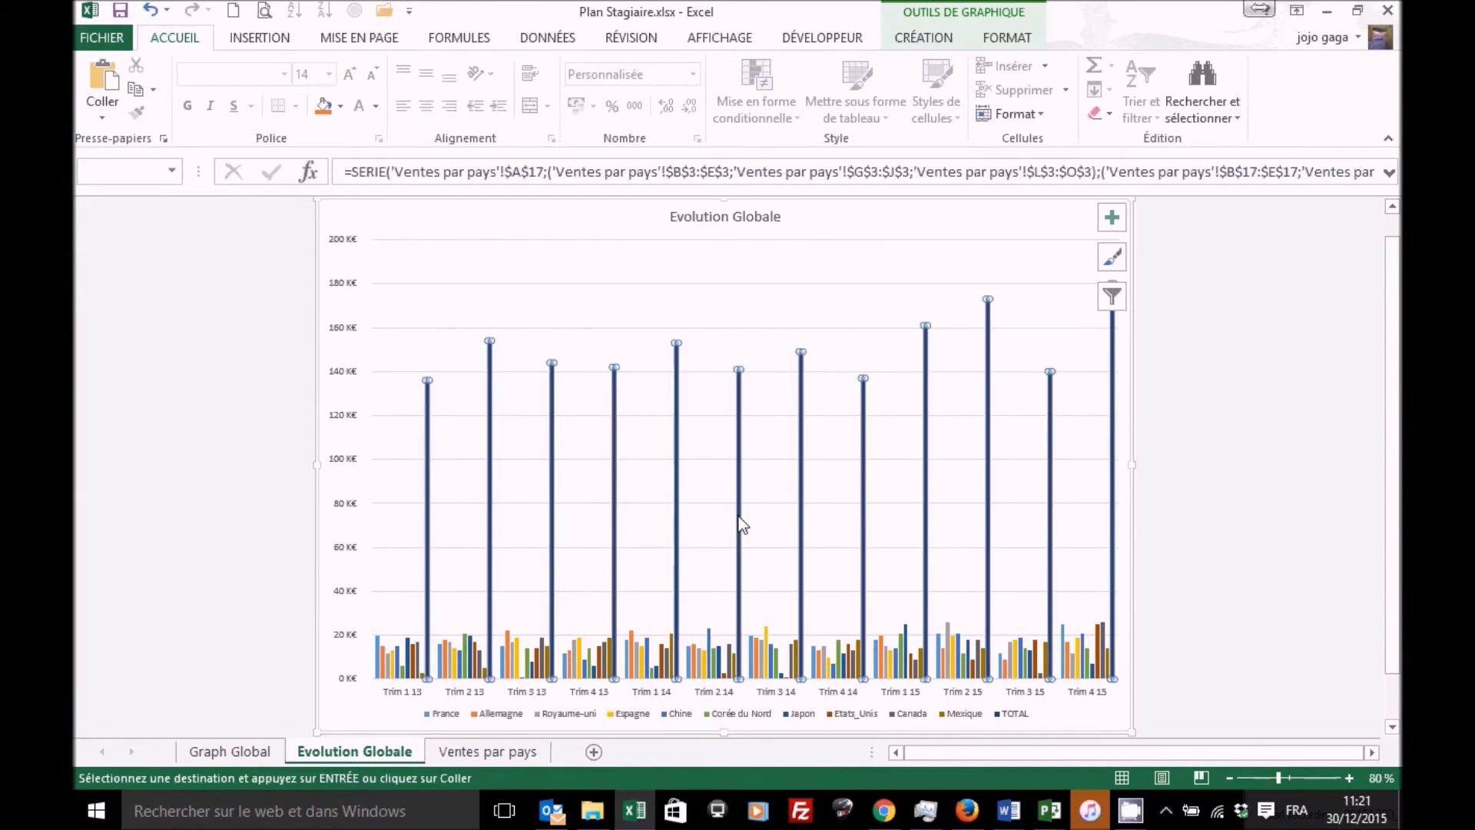
left_click(929, 39)
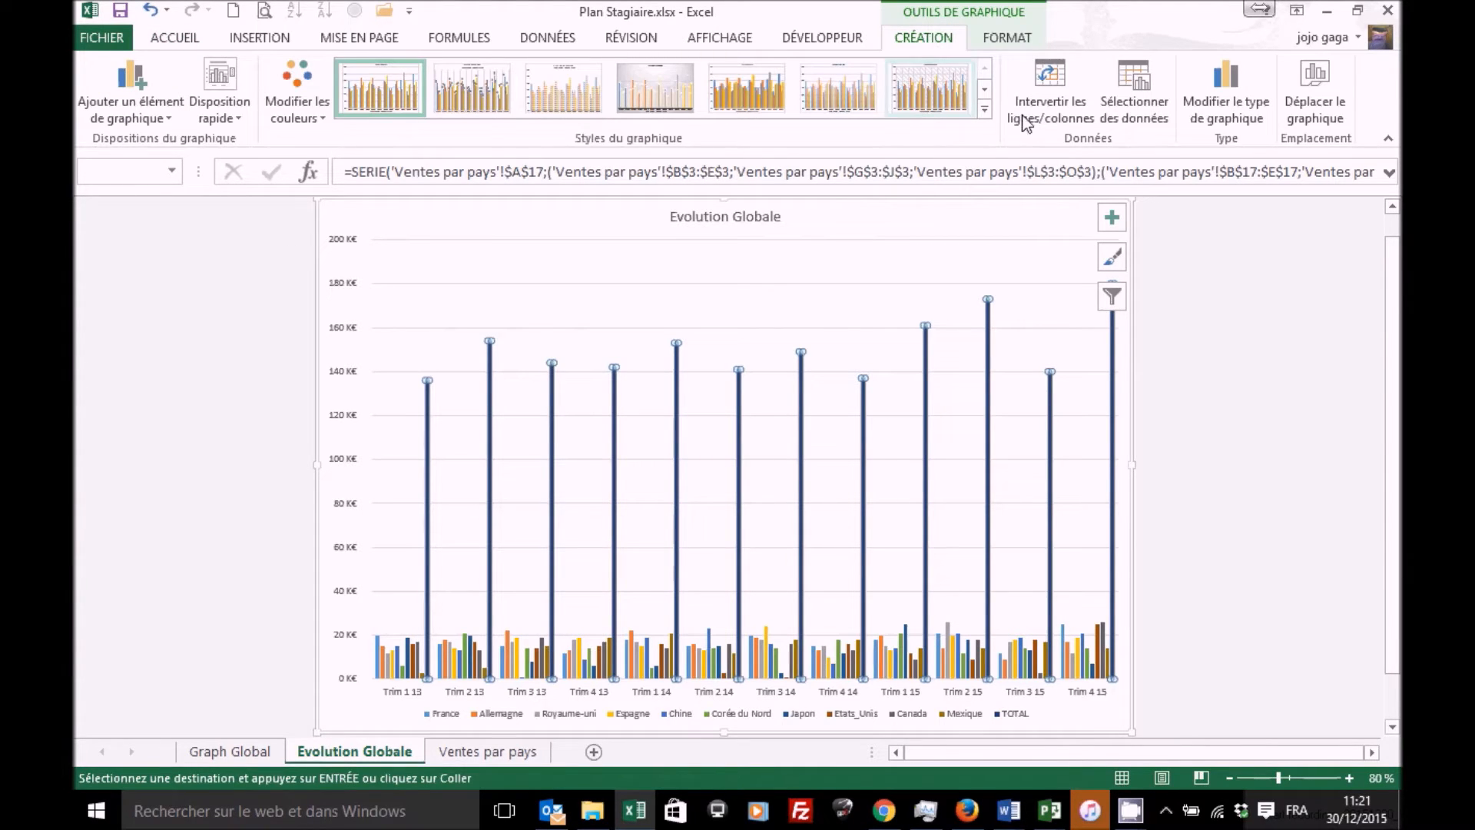
left_click(1215, 109)
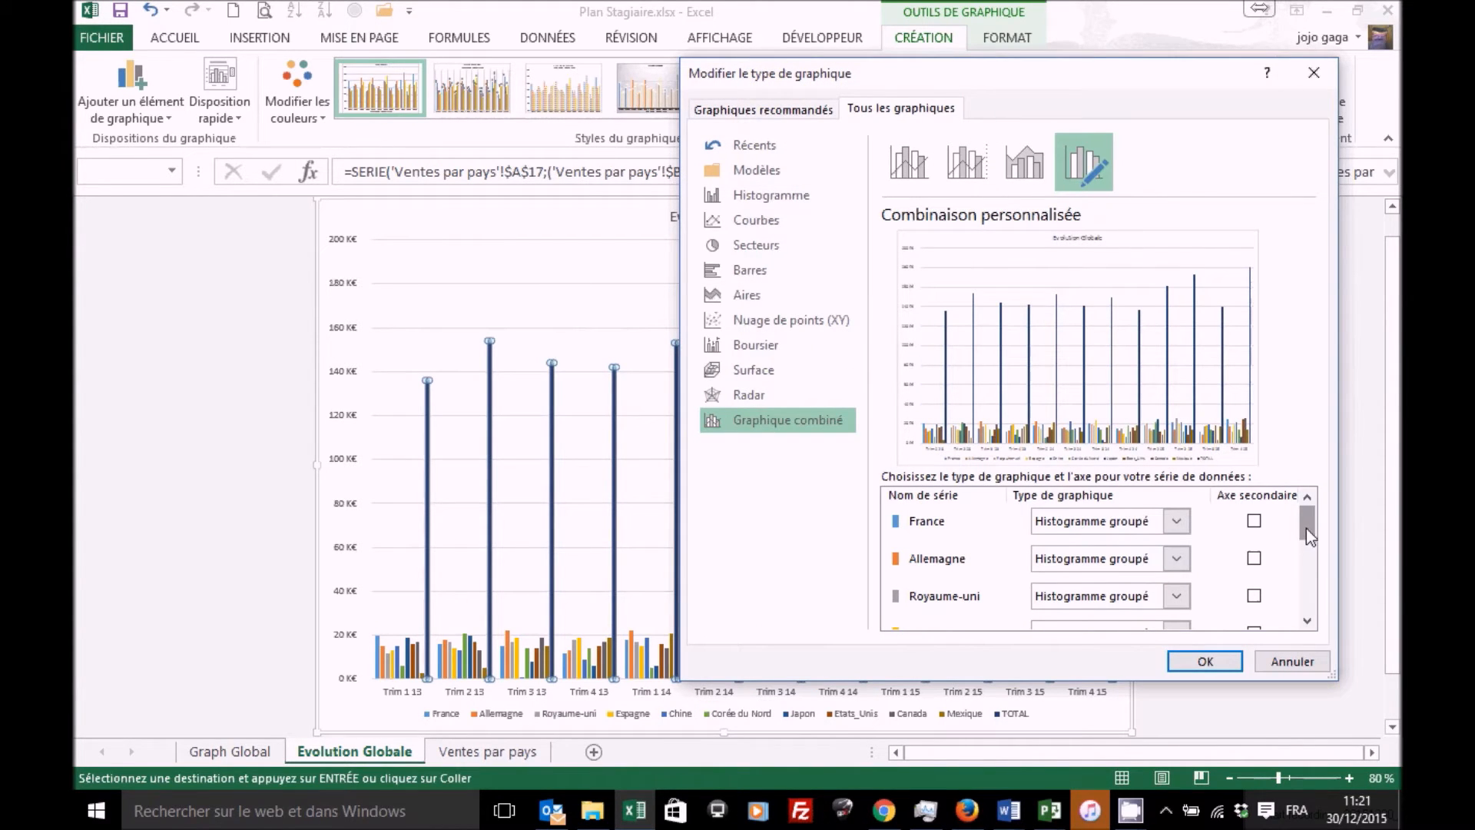
left_click_drag(1306, 528, 1308, 615)
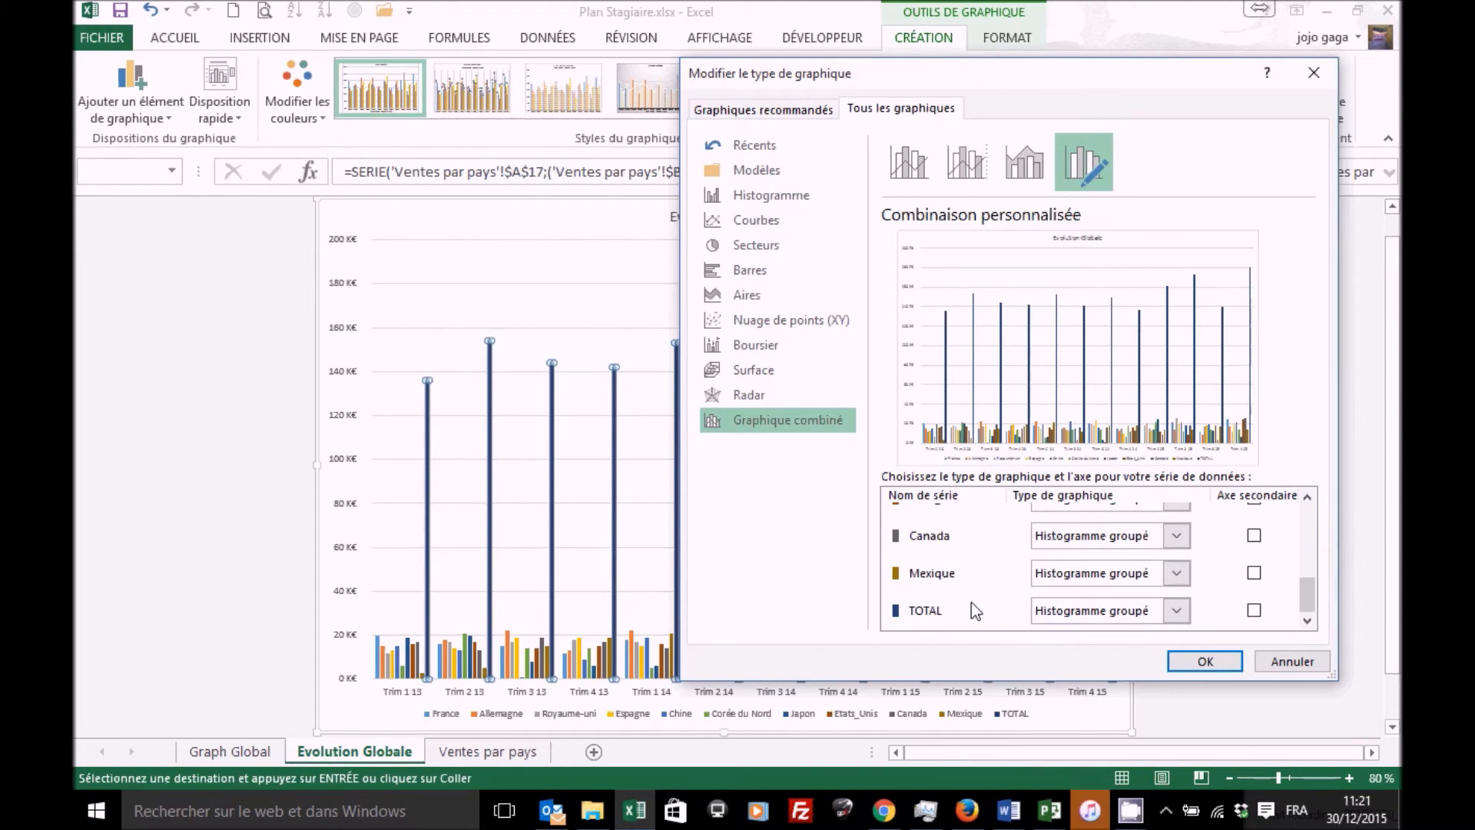
left_click(1178, 611)
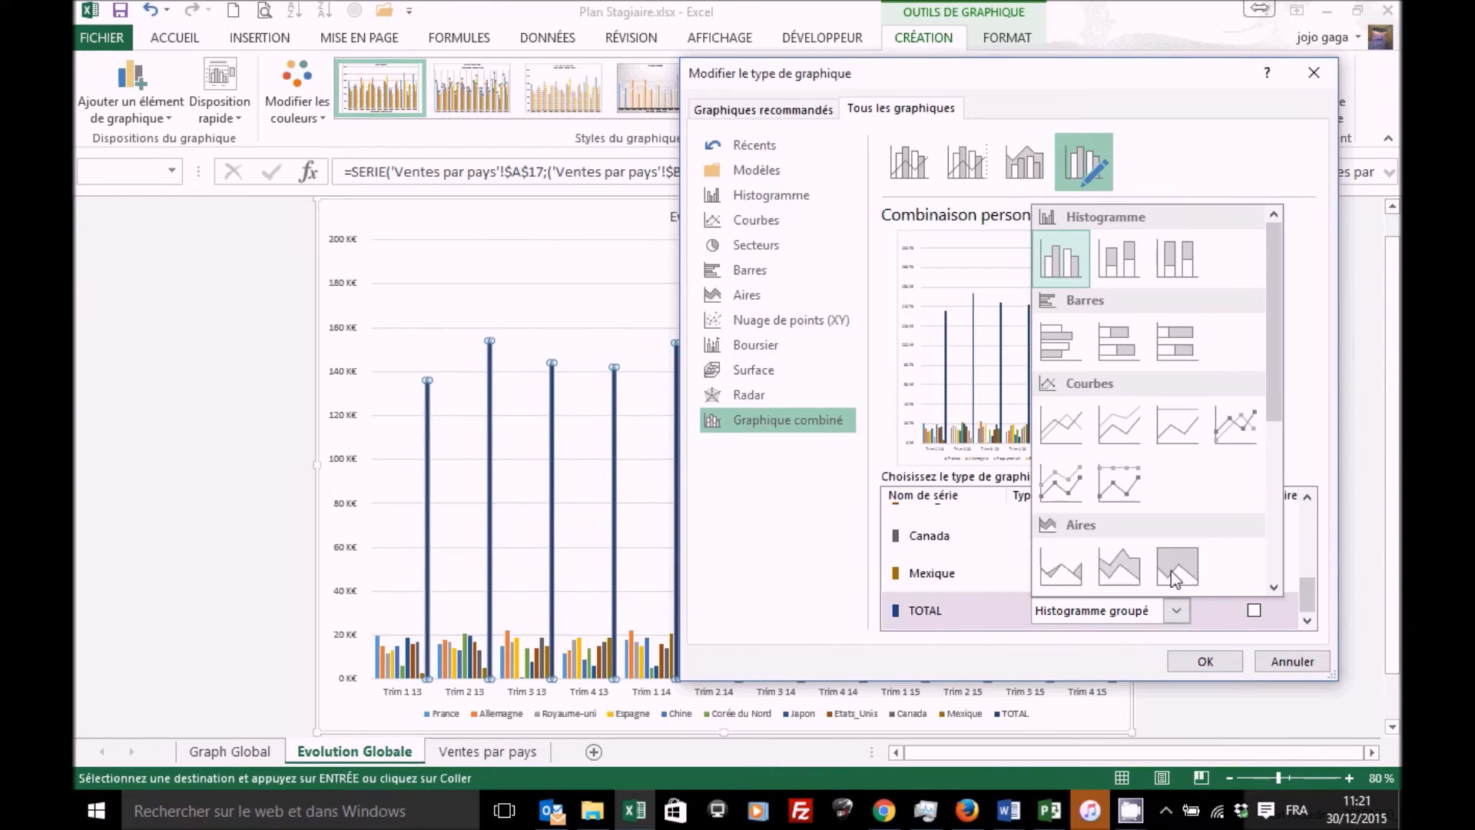
left_click(1232, 437)
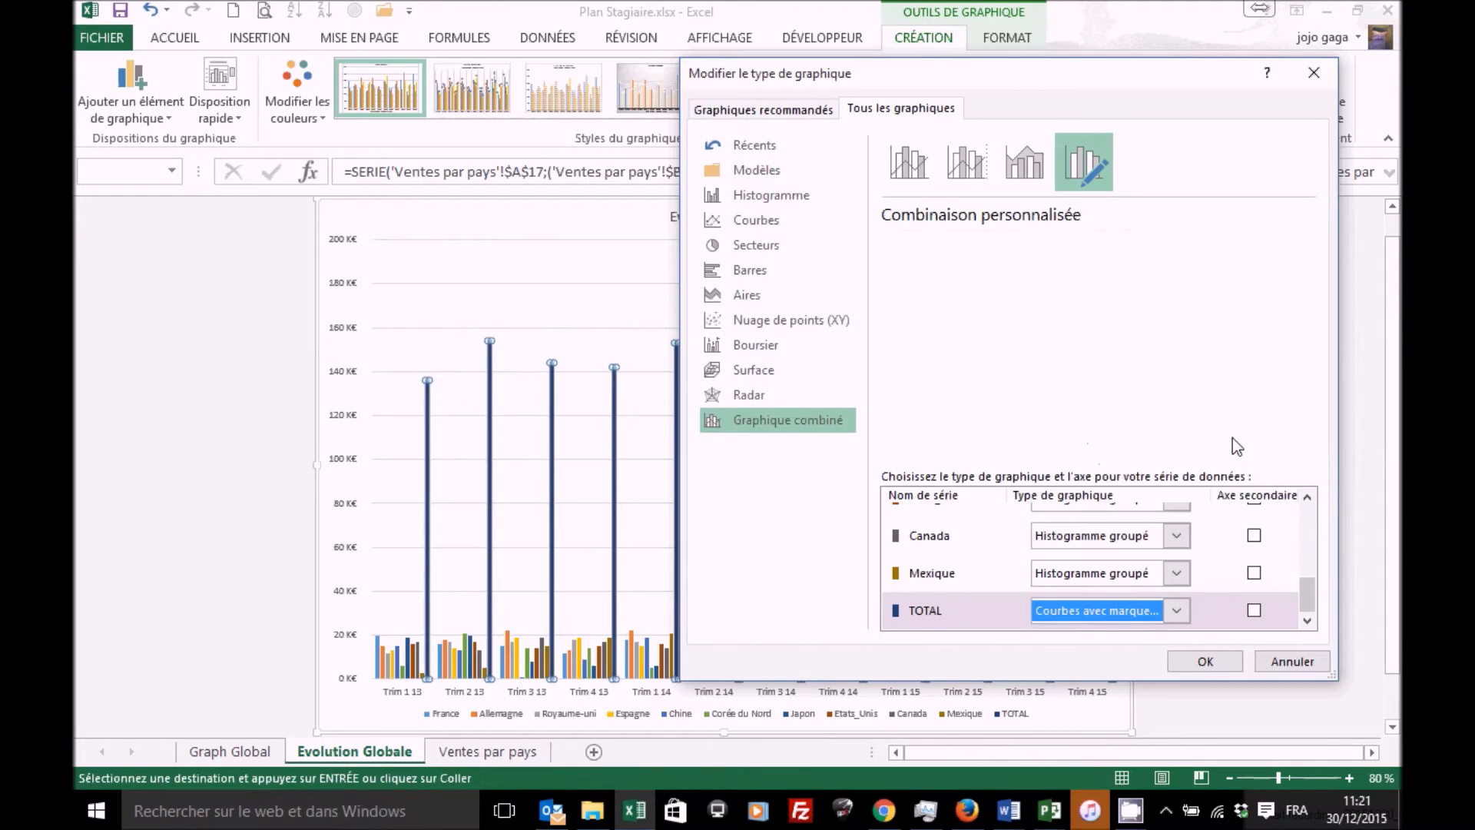
left_click(1253, 611)
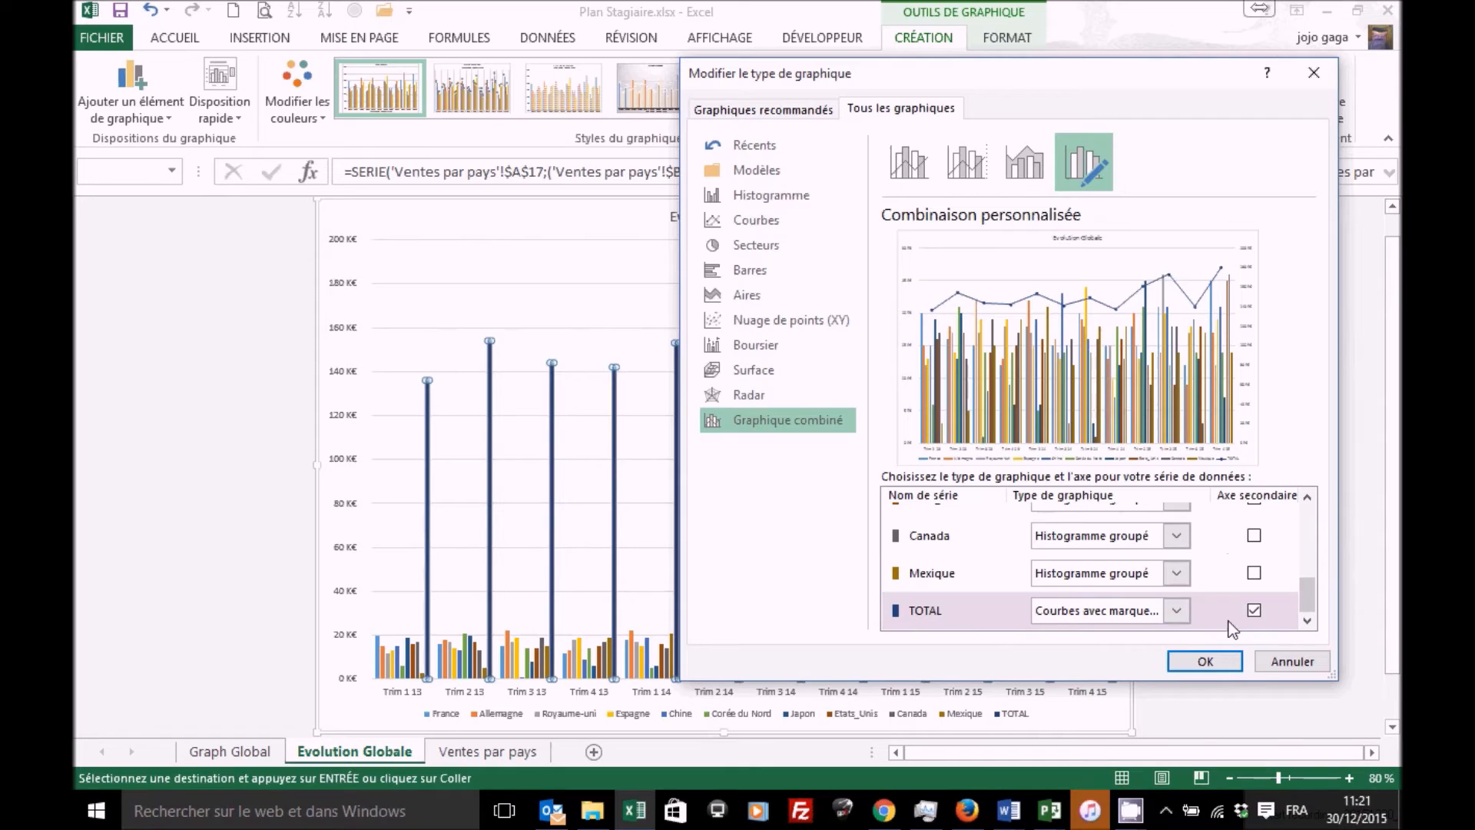
left_click(1206, 662)
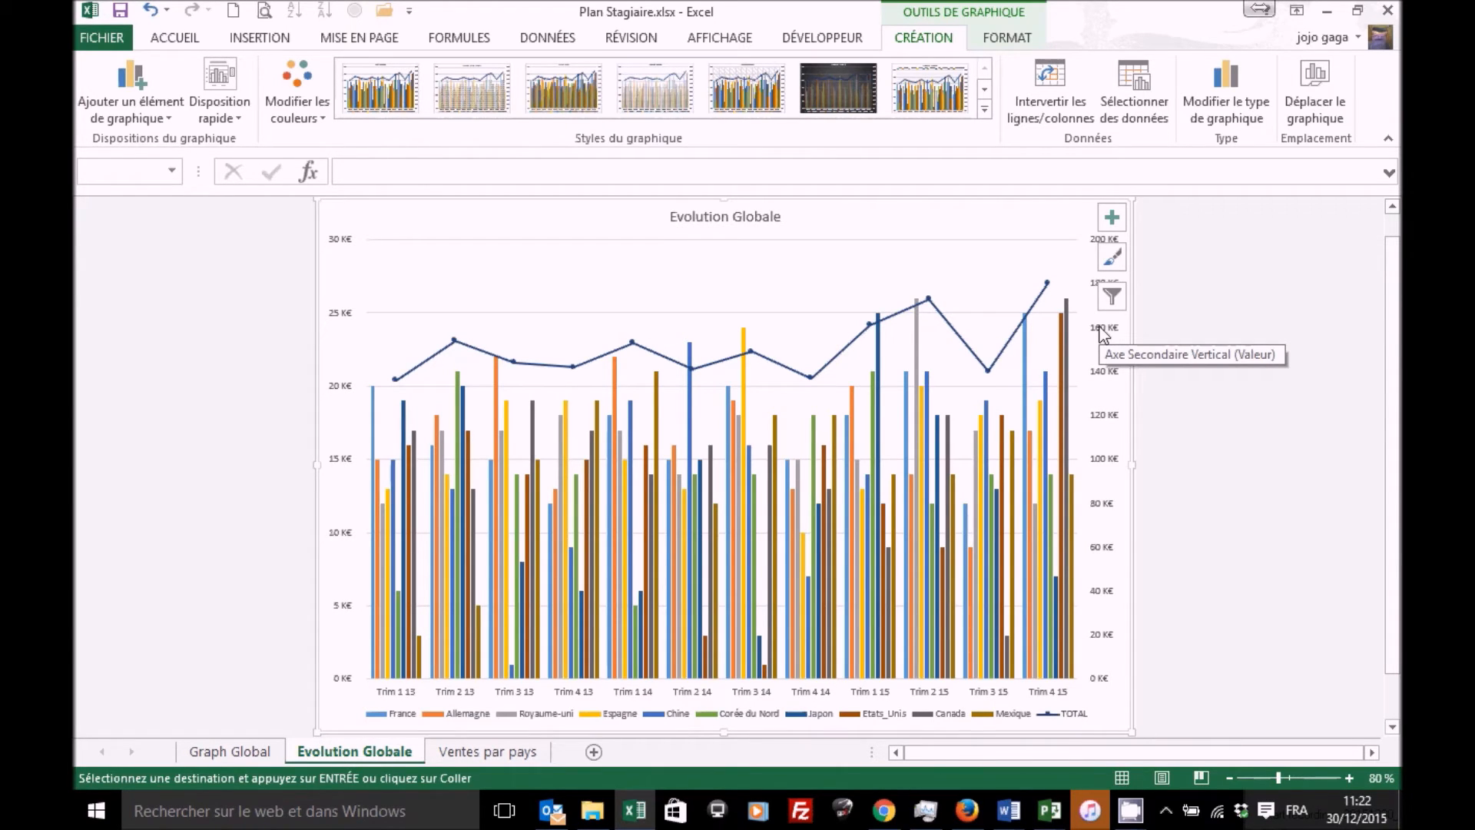
Step: Add a linear trendline to the TOTAL series in the Evolution Globale chart
left_click(1042, 305)
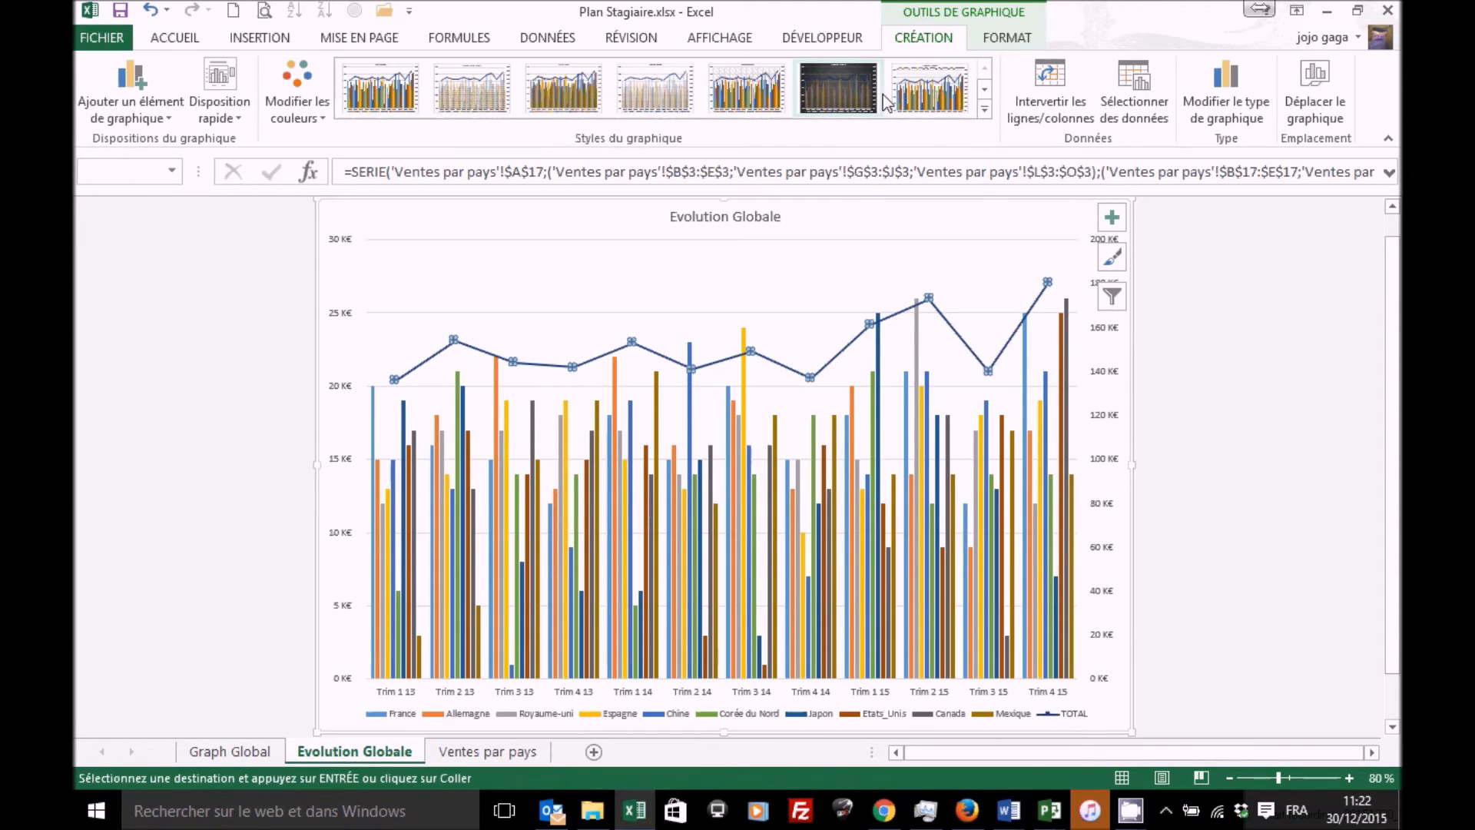
left_click(143, 118)
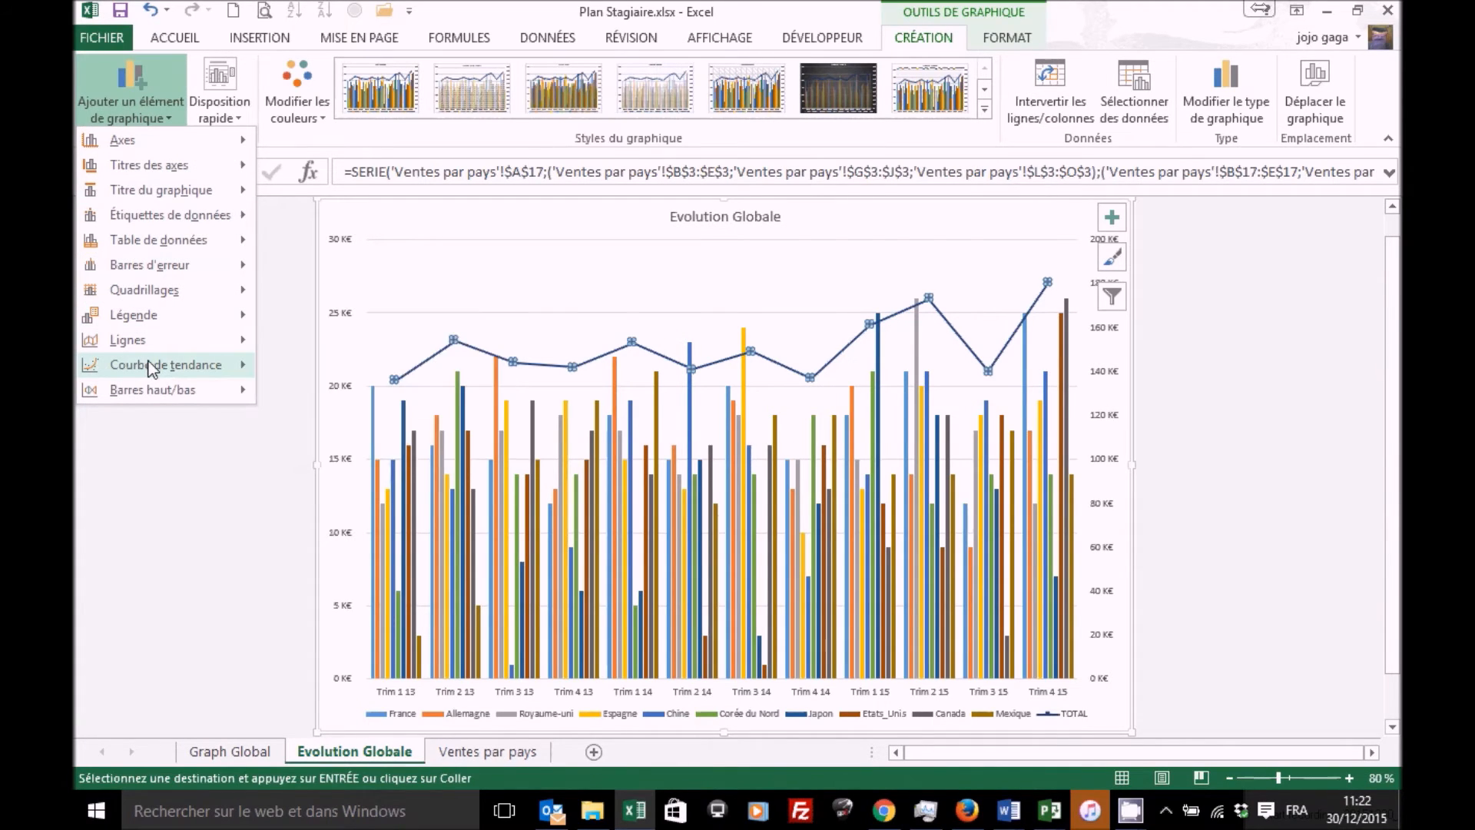
mouse_move(152, 367)
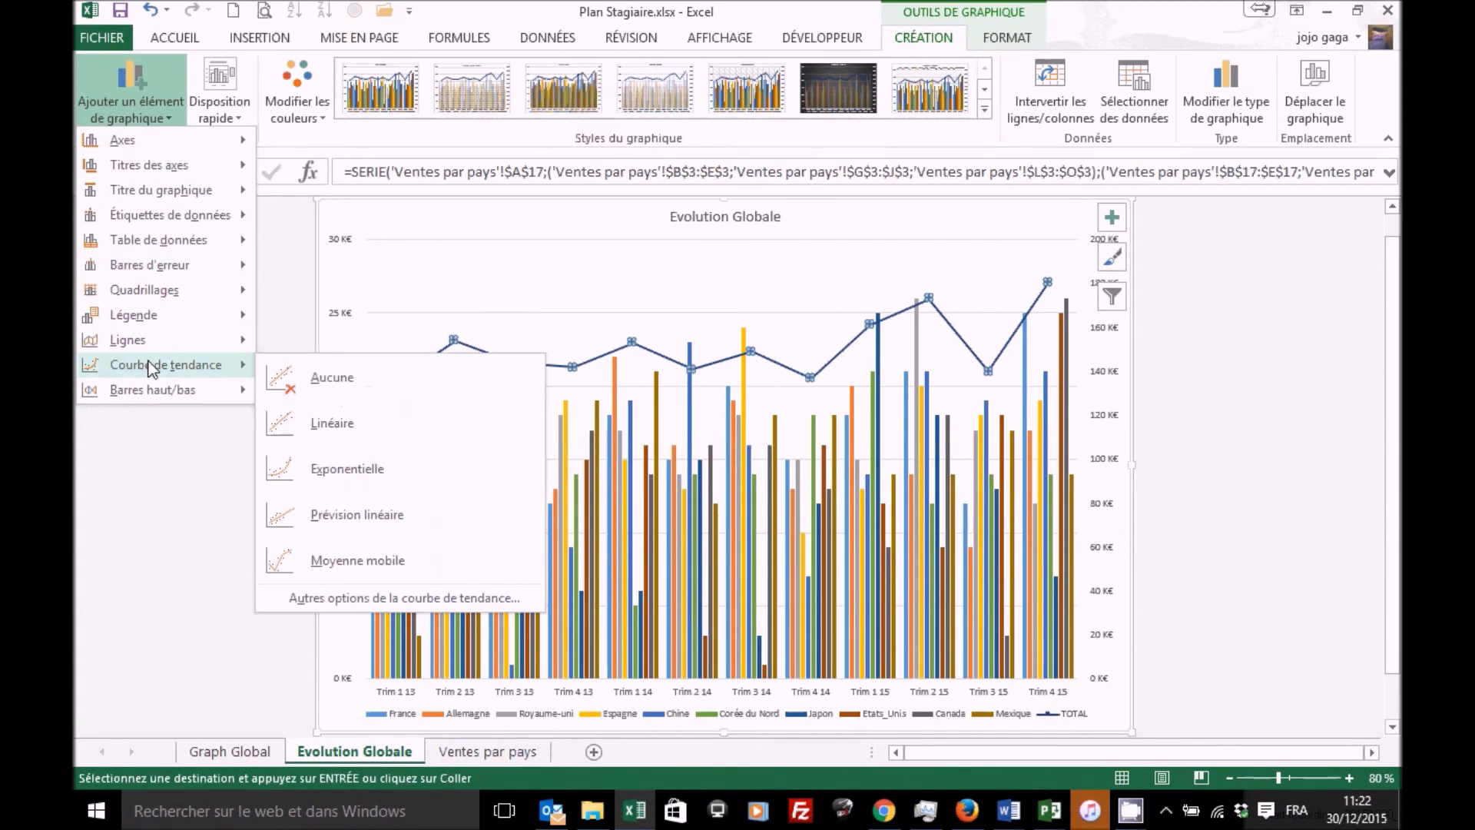
left_click(329, 428)
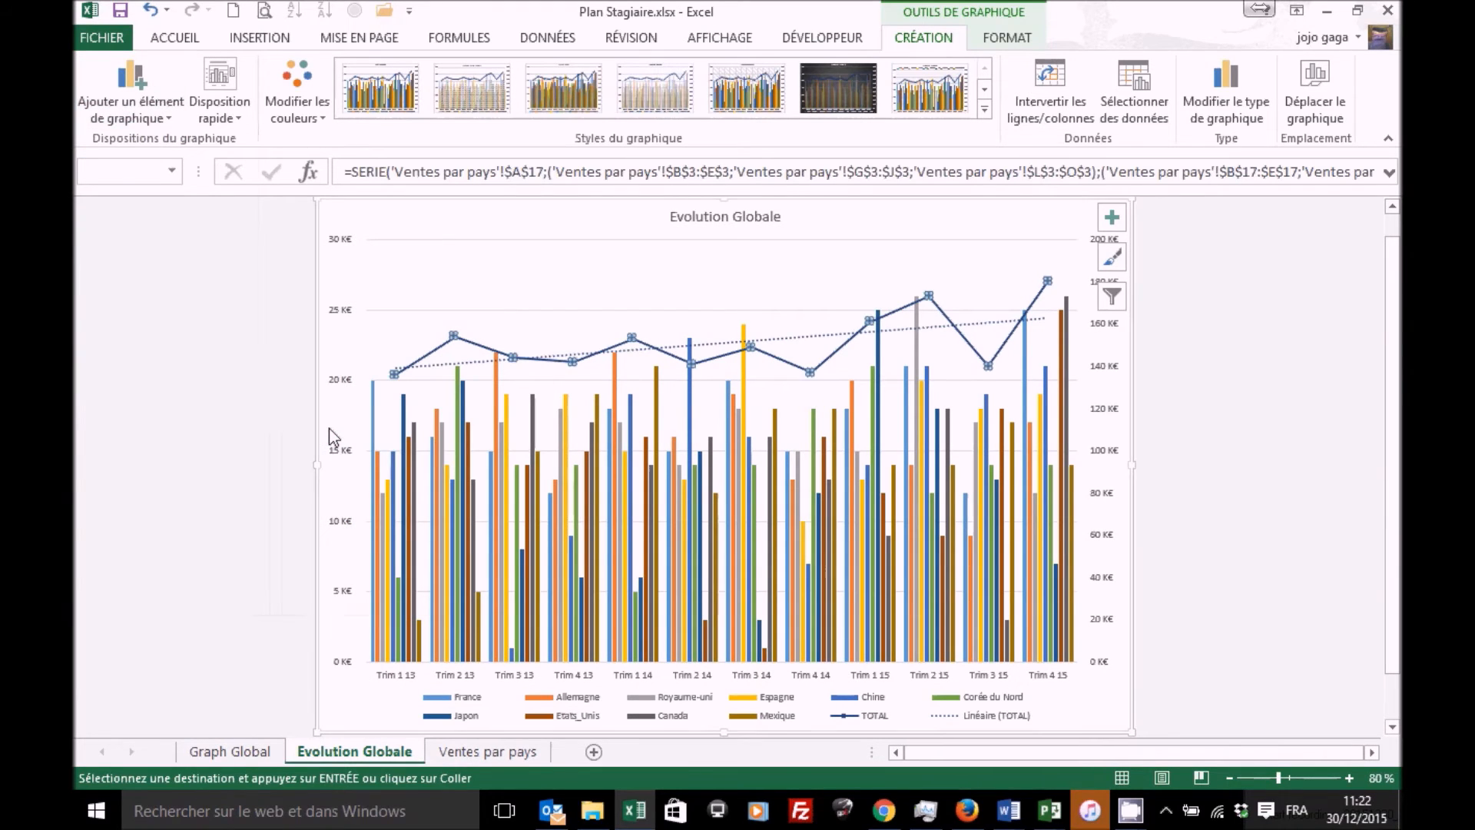
Step: Format the TOTAL trendline to display its equation on the chart and forecast 4 periods forward
left_click(1007, 39)
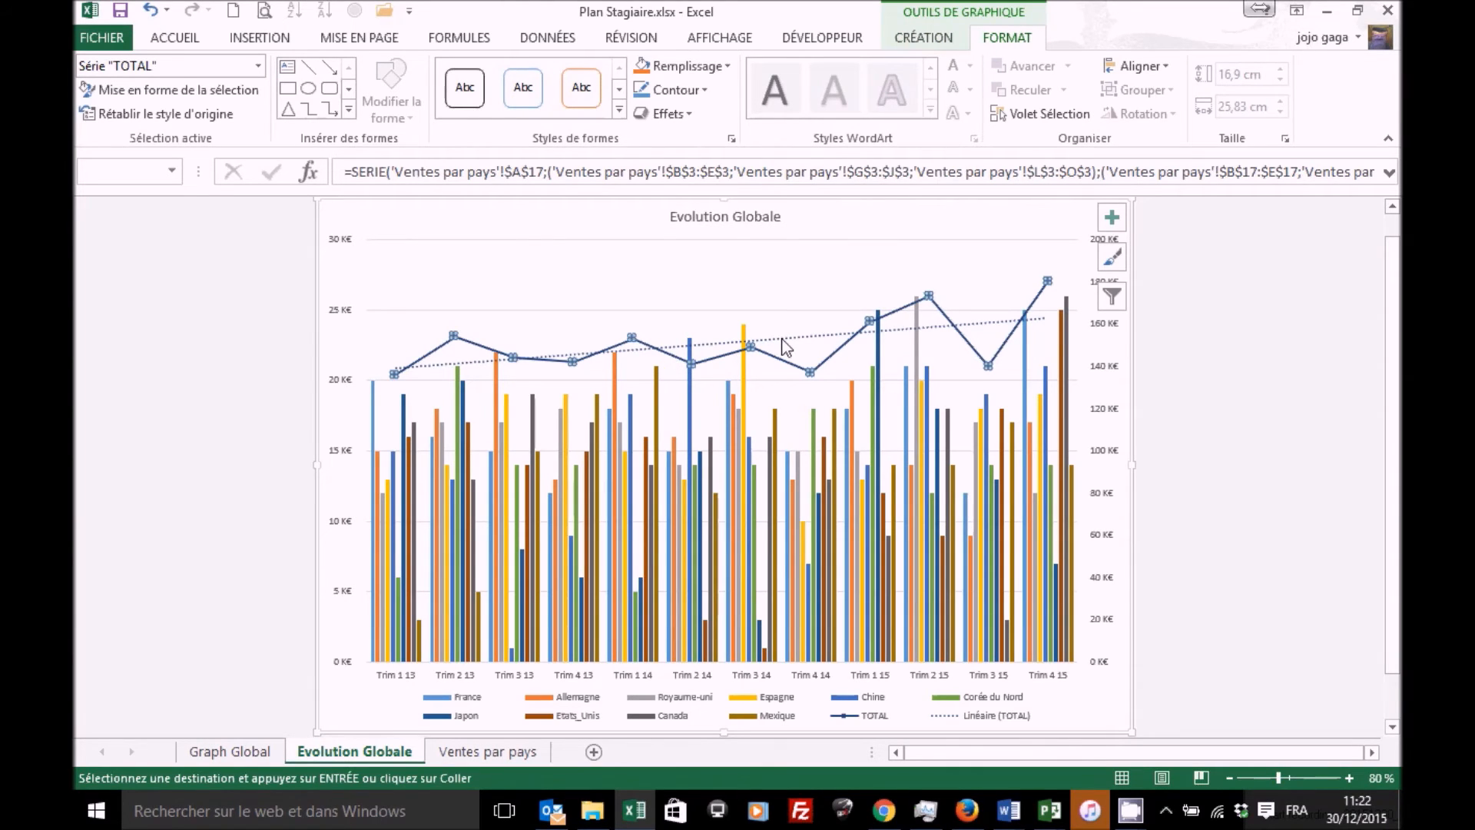
left_click(734, 338)
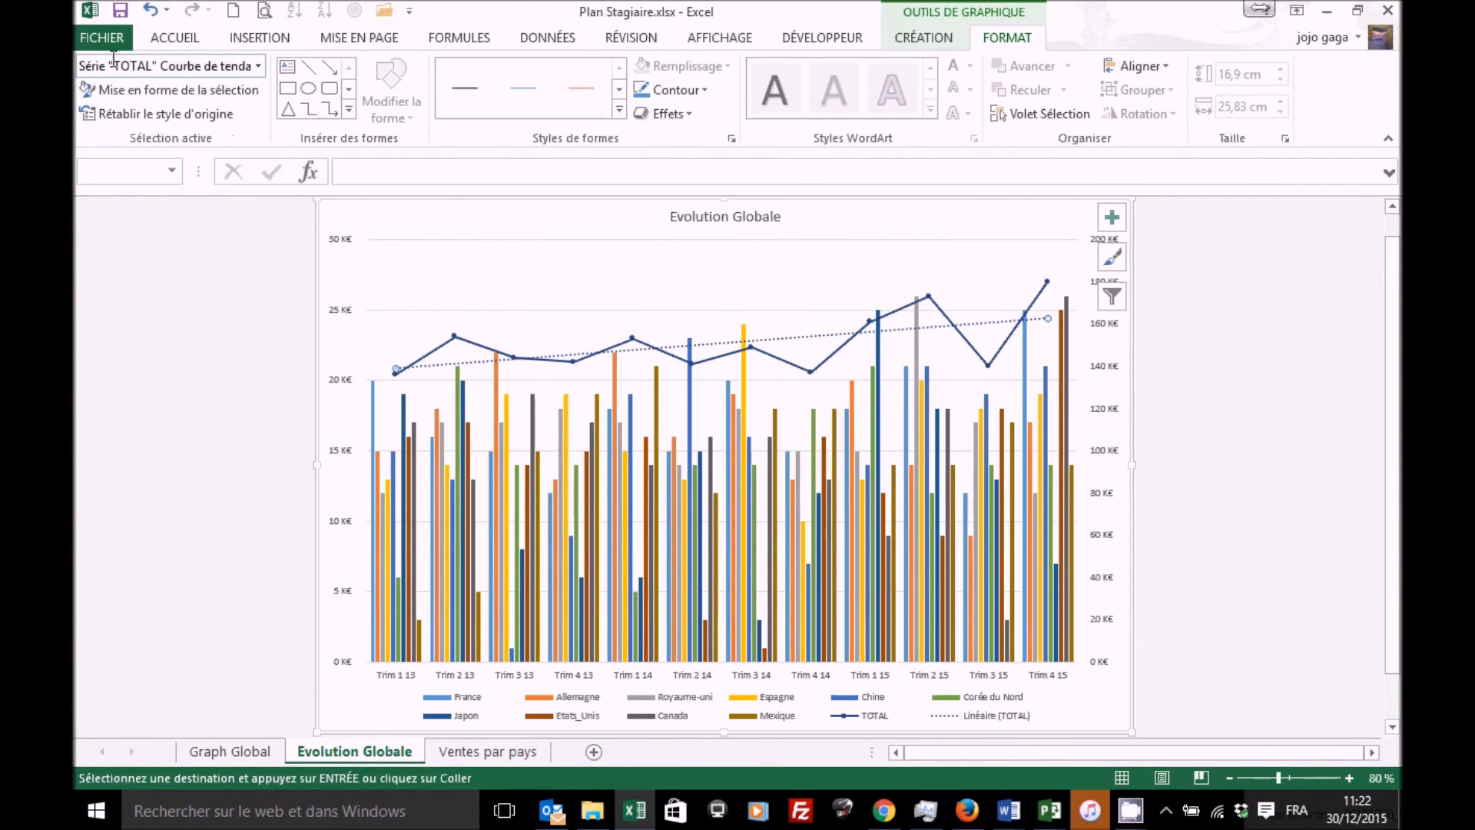
left_click(207, 94)
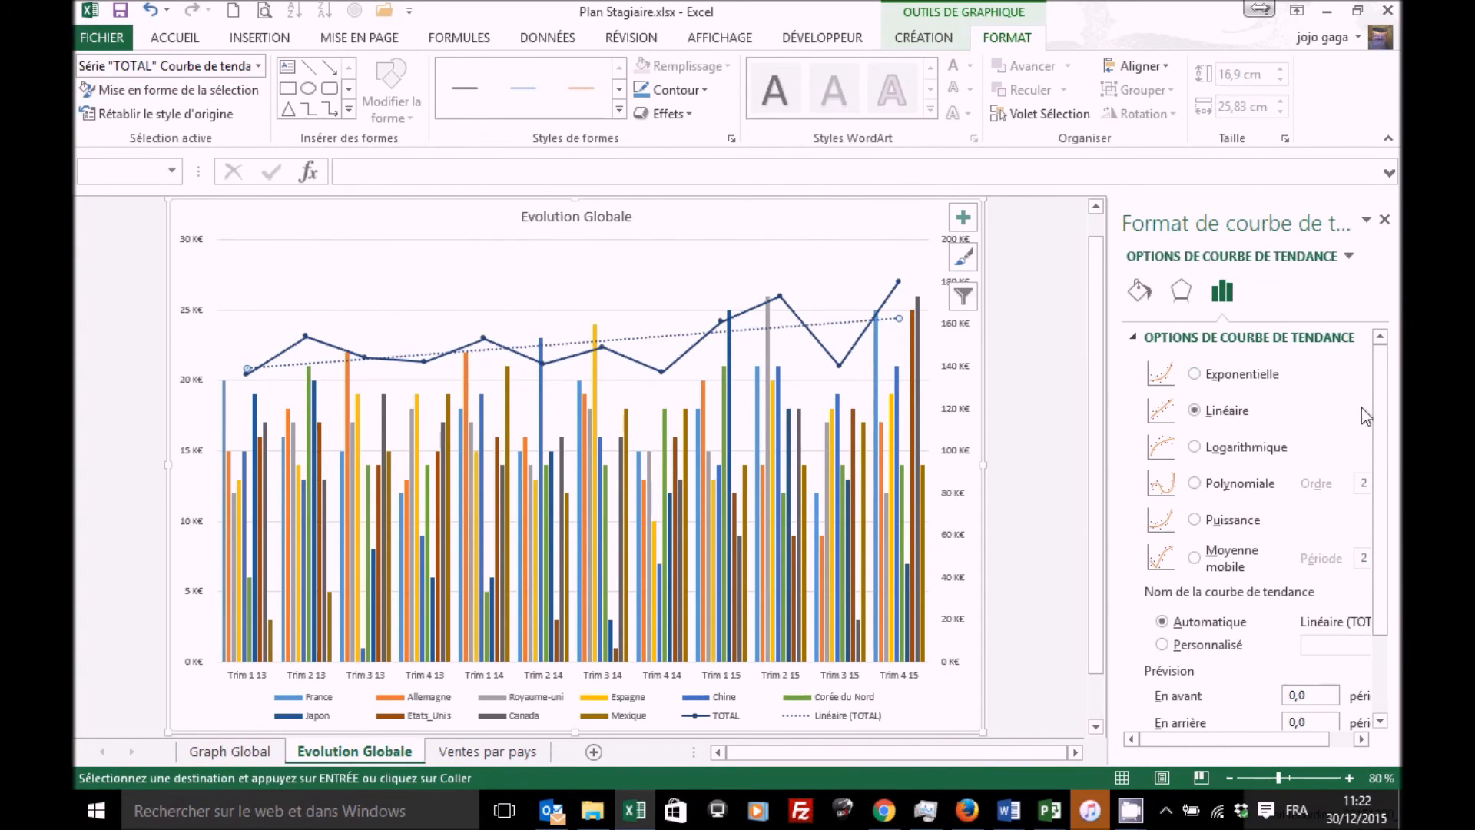
scroll(1381, 417, "down", 3)
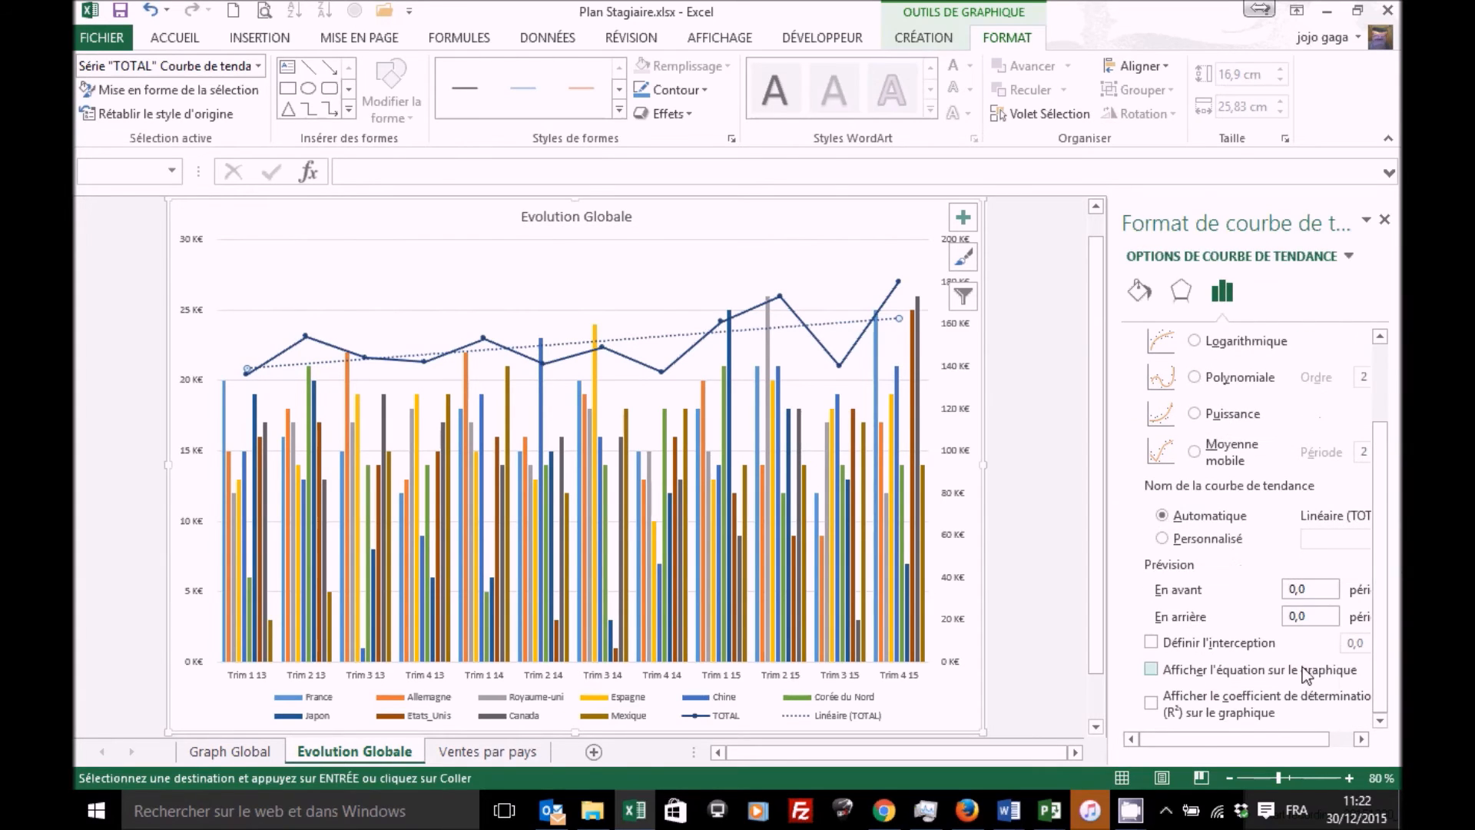
left_click(1150, 669)
double_click(1298, 591)
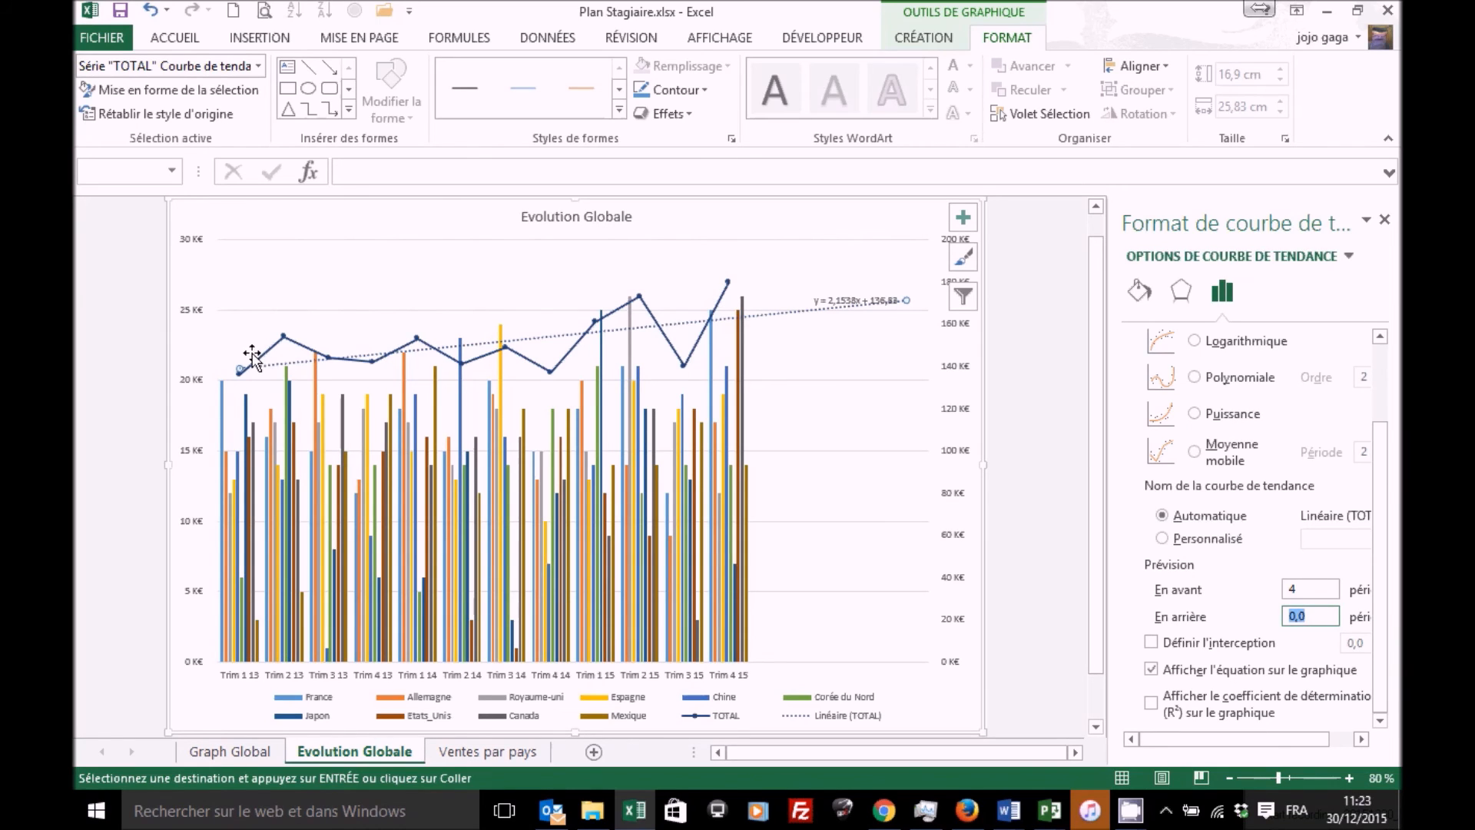
mouse_move(317, 356)
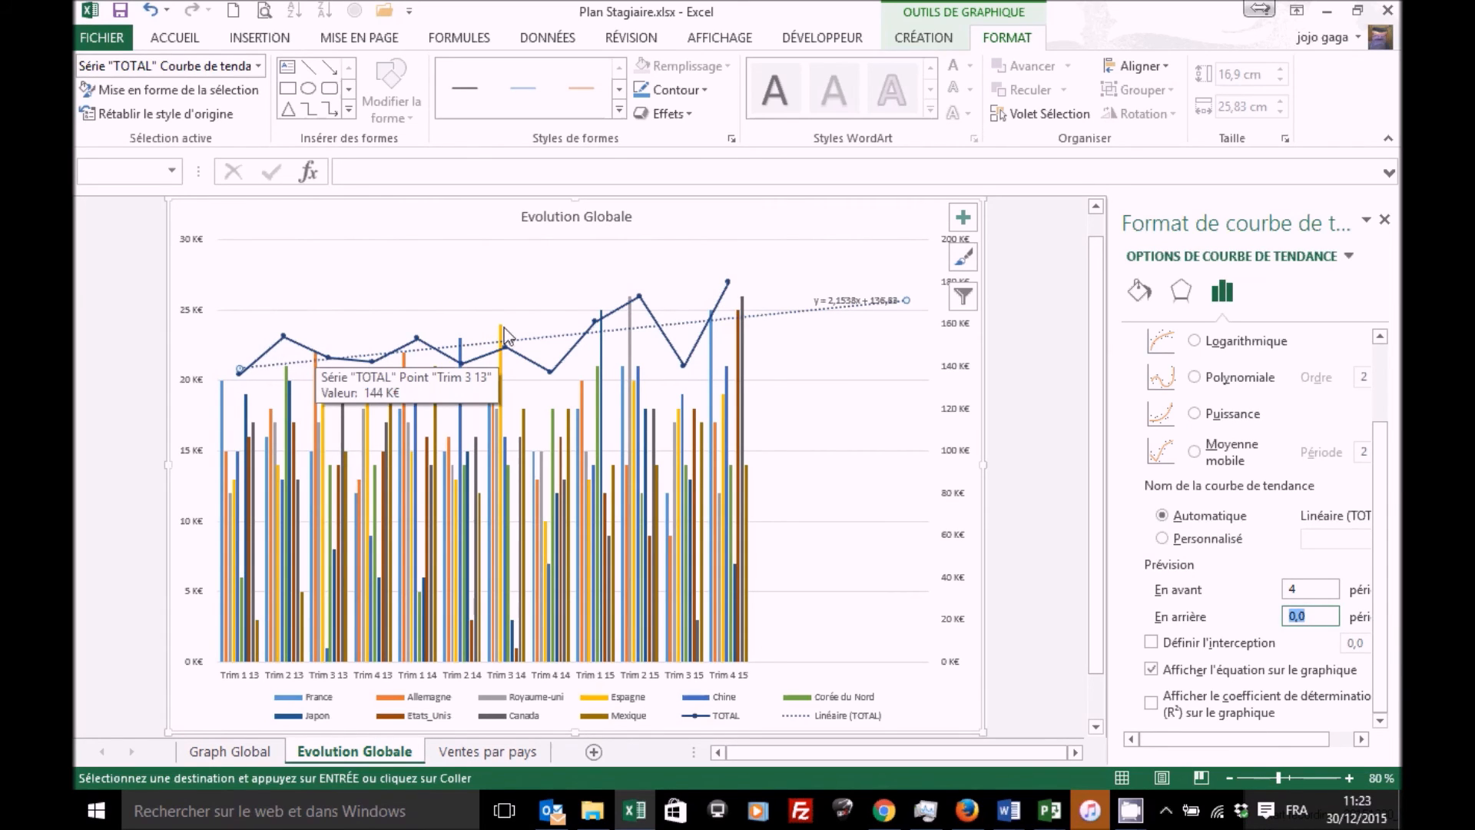